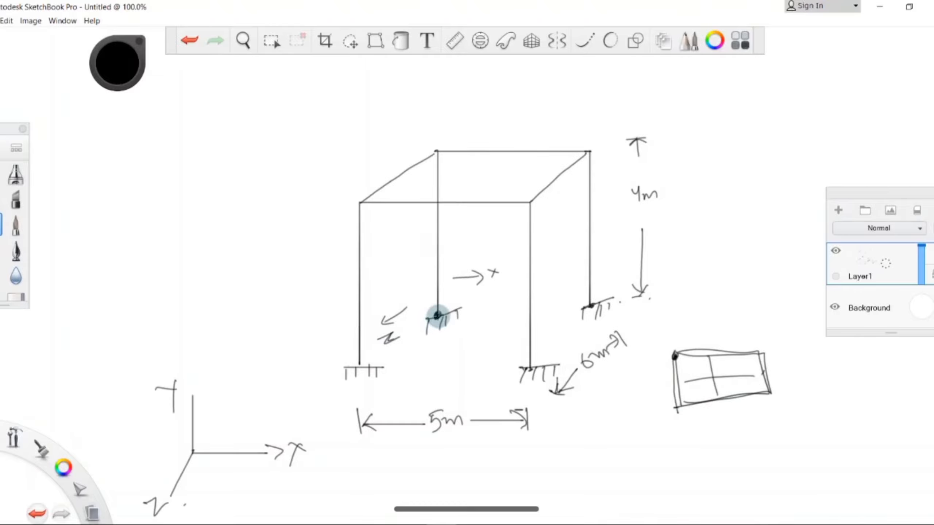
Step: Label the frame sketch's rear left base support as (1) and undo the stray mark beside it
mouse_move(440, 329)
left_mouse_down()
mouse_move(440, 348)
mouse_move(444, 333)
left_mouse_up()
mouse_move(450, 325)
left_mouse_down()
mouse_move(450, 344)
mouse_move(471, 344)
left_mouse_up()
left_click(482, 341)
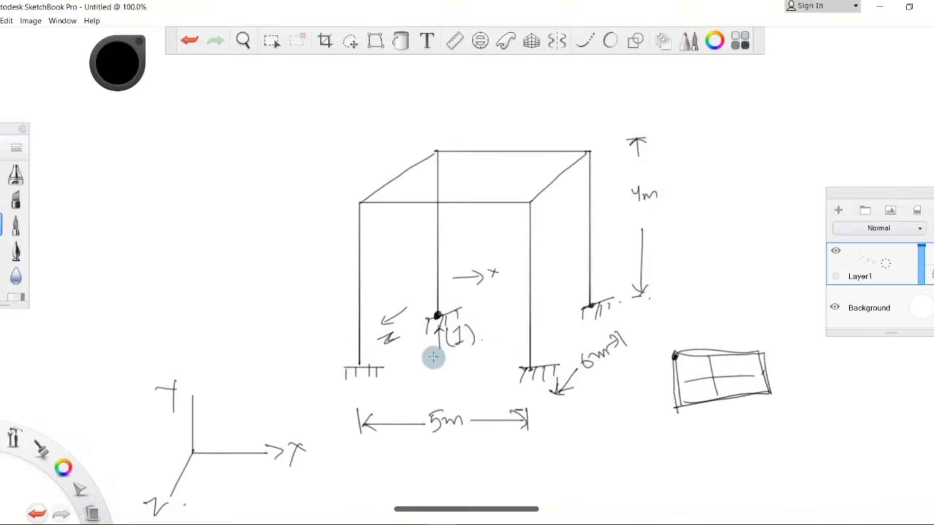
key("ctrl+z")
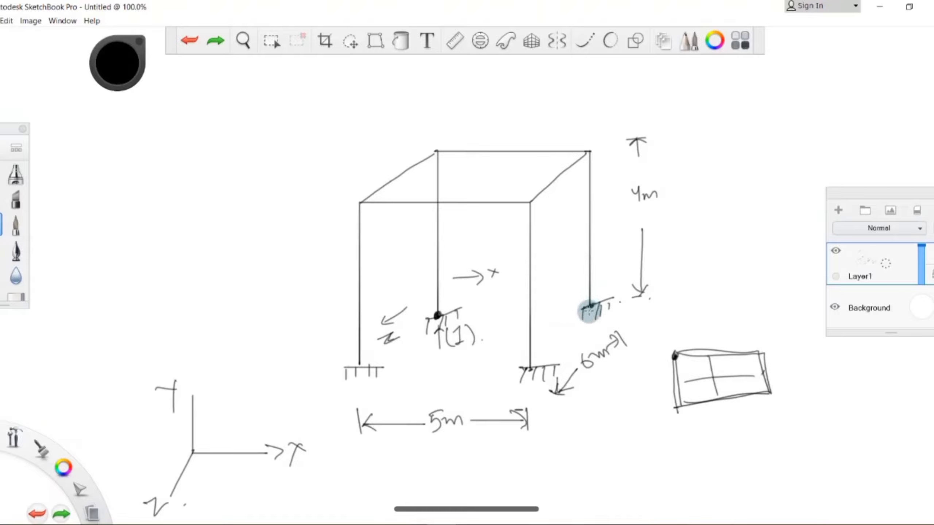
Step: Mark the frame sketch's rear right base support with a dot and label it (2)
left_click(590, 307)
left_click_drag(603, 277, 600, 290)
left_click_drag(606, 280, 621, 291)
left_click(629, 285)
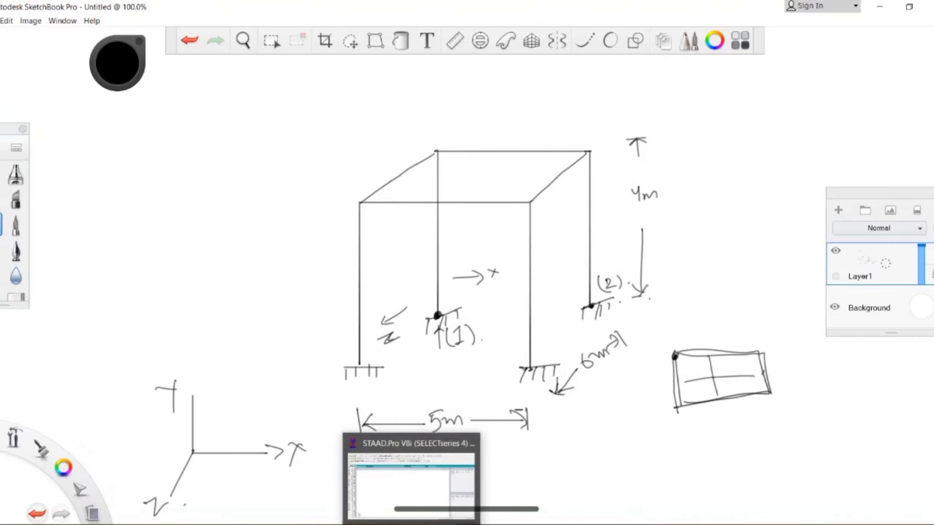
Step: Switch to STAAD.Pro and create node 1 at the origin (0, 0, 0) in the node table
left_click(412, 524)
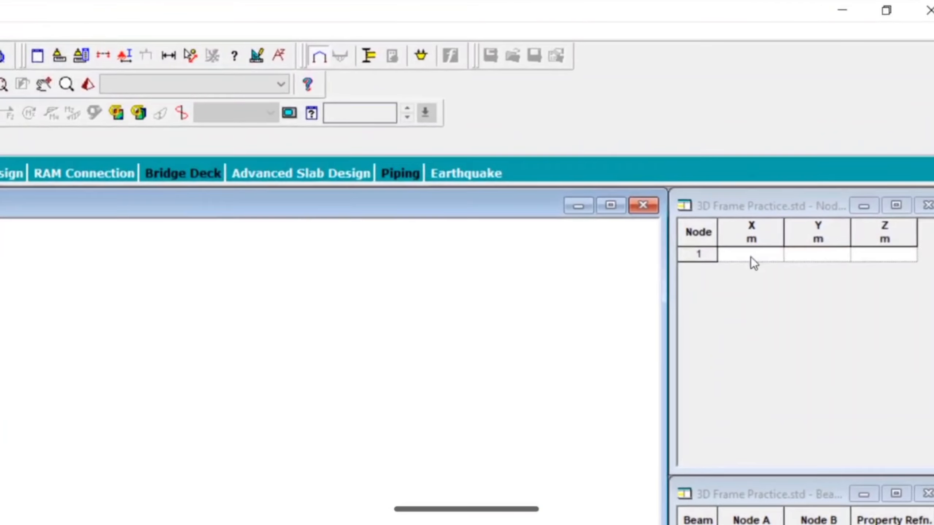
left_click(761, 242)
type("0")
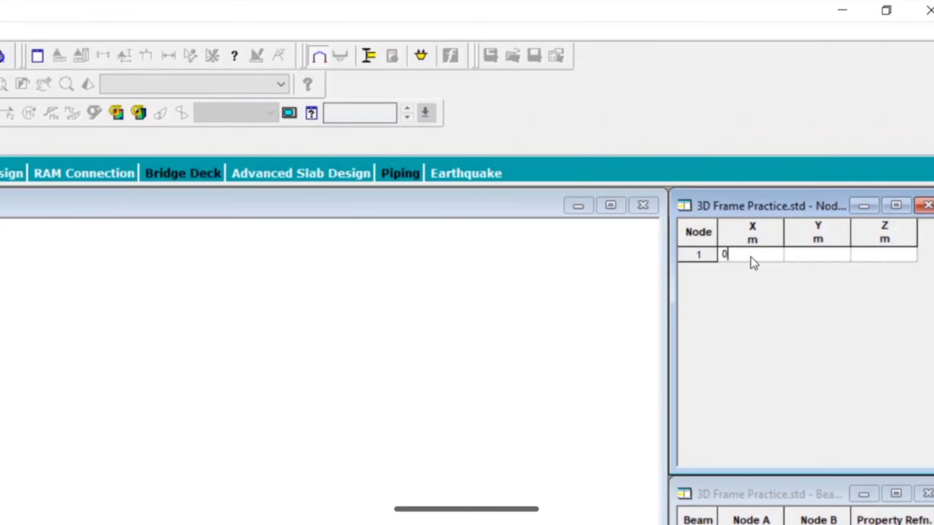
key("Tab")
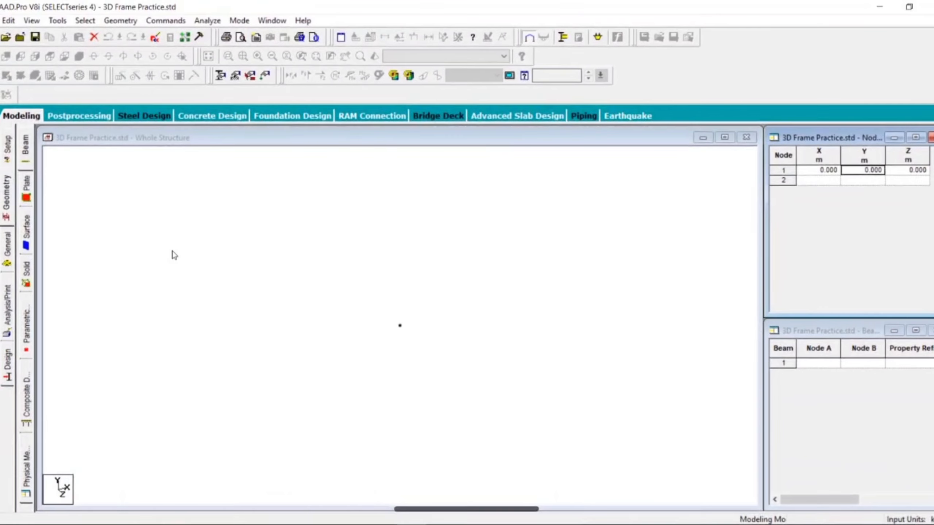
Step: Copy node 1 and paste the copy with a move of 5 m along X
left_click(385, 323)
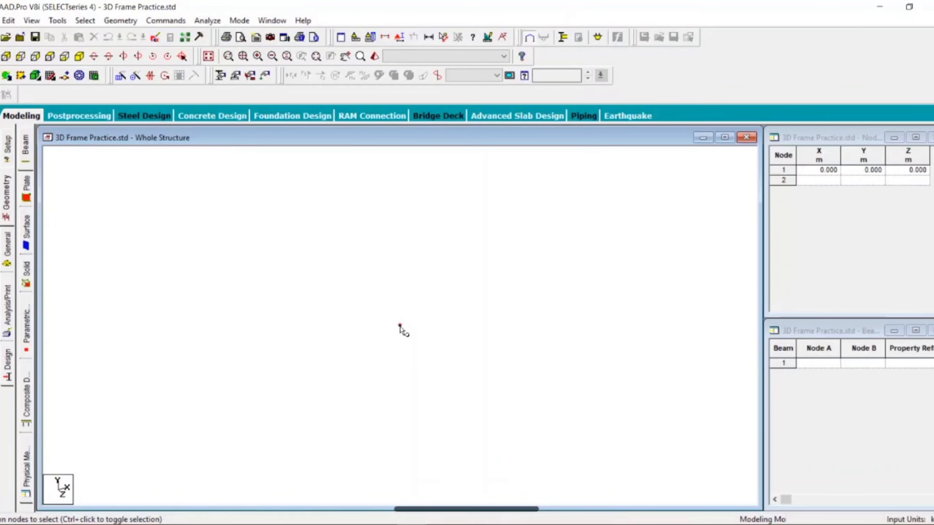
left_click(400, 326)
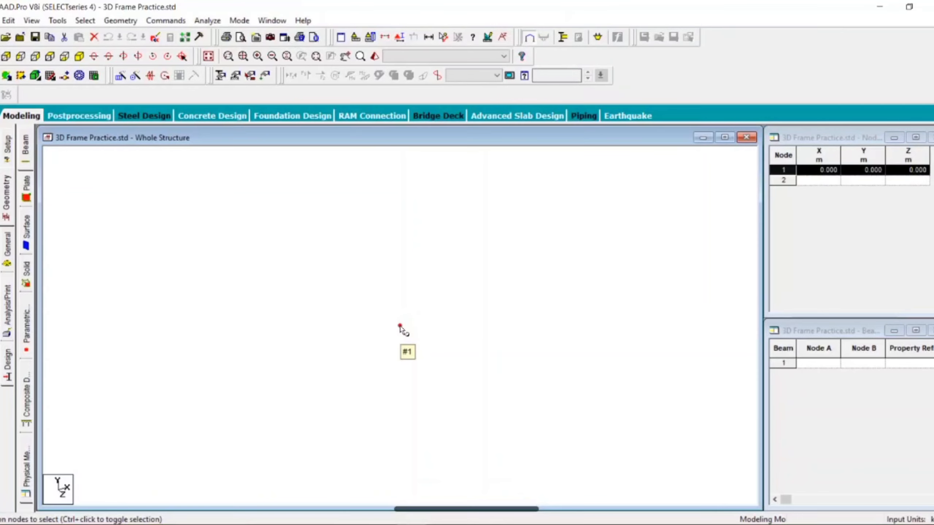
key("ctrl+c")
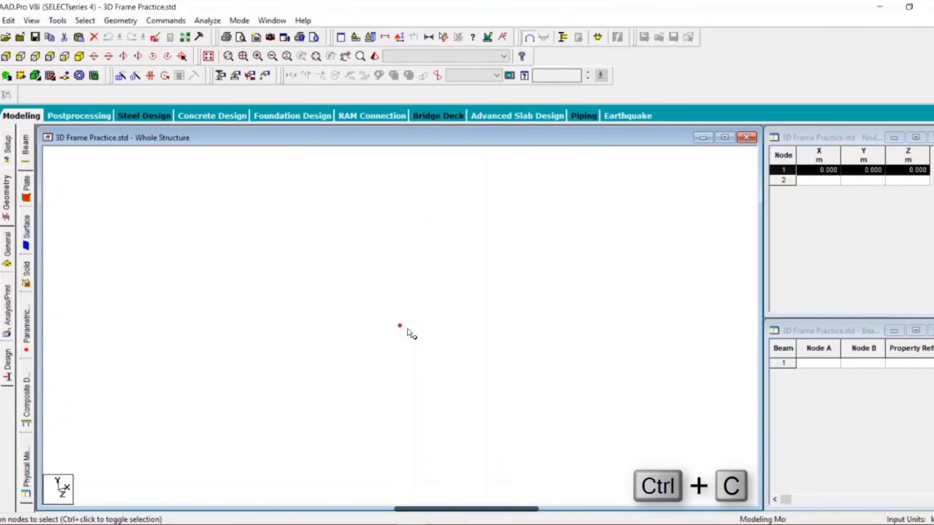
key("ctrl+v")
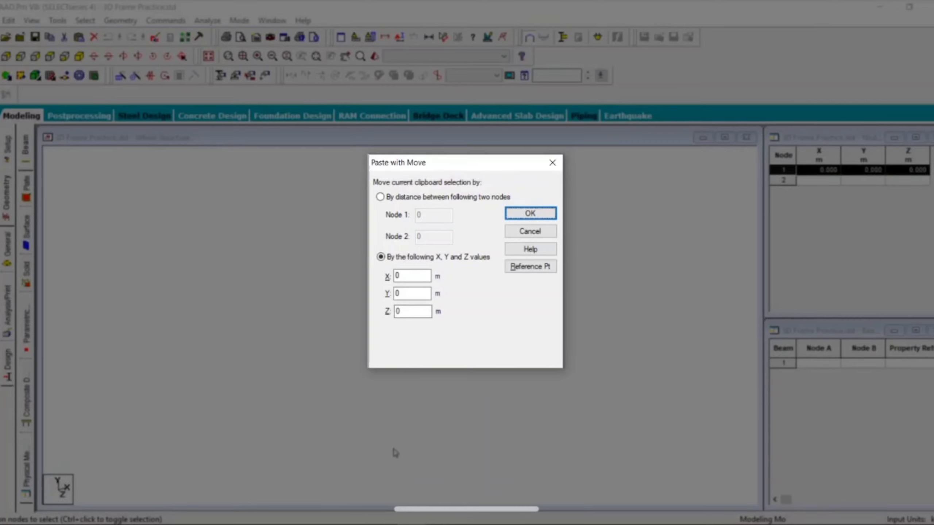
double_click(390, 273)
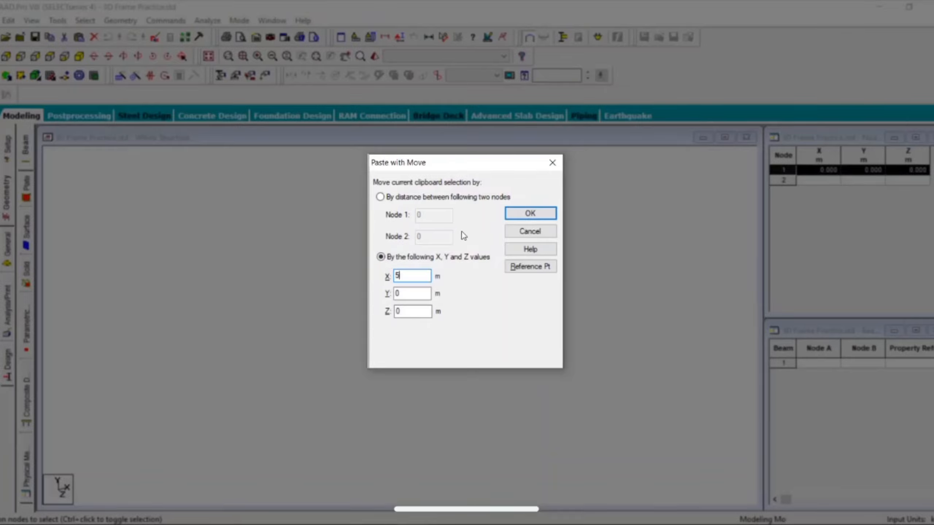
left_click(531, 214)
Step: Copy nodes 1 and 2 together and paste them with a move of 6 m along Z, consulting the SketchBook sketch for the dimension
scroll(431, 335, "down", 1)
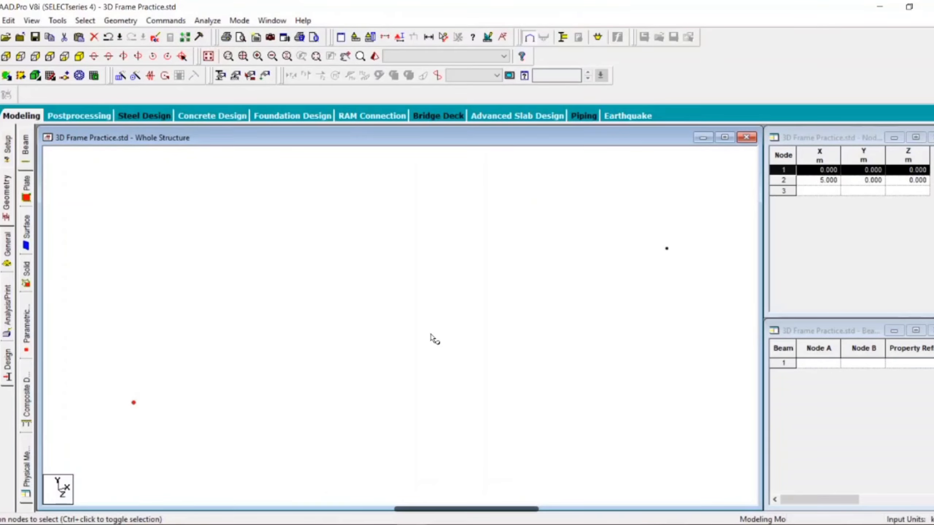
left_click(434, 339)
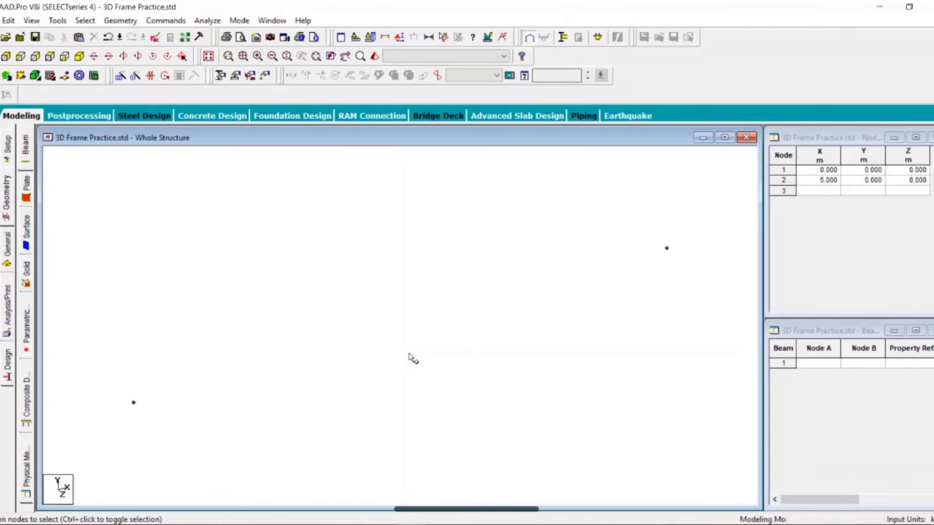
left_click(135, 405)
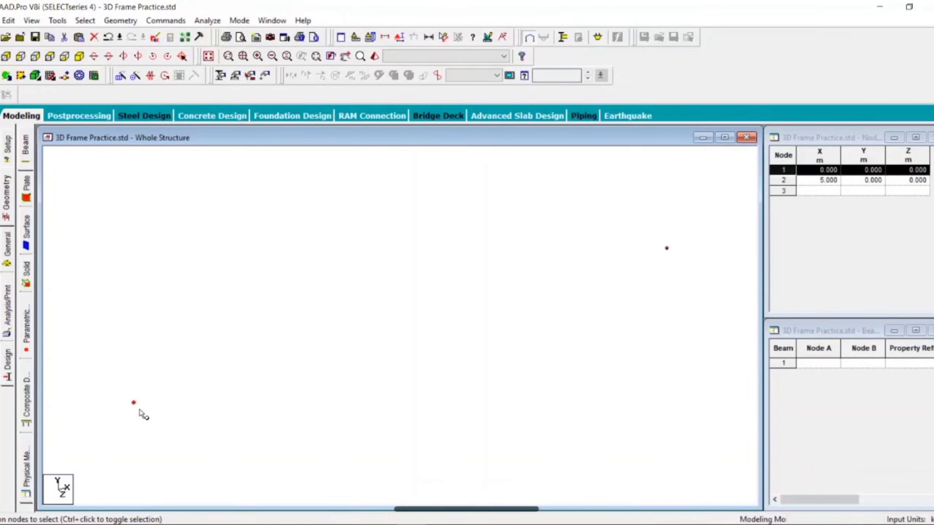
left_click(667, 249, "ctrl")
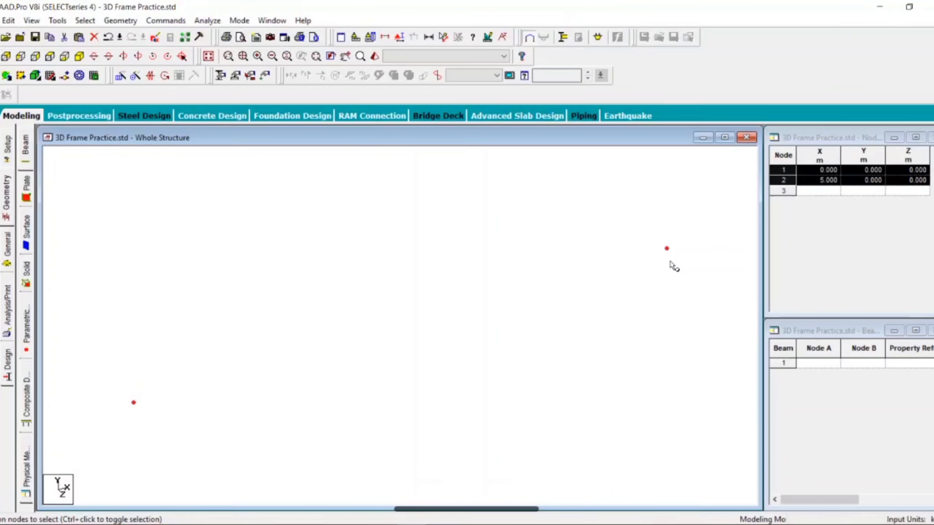
key("ctrl+c")
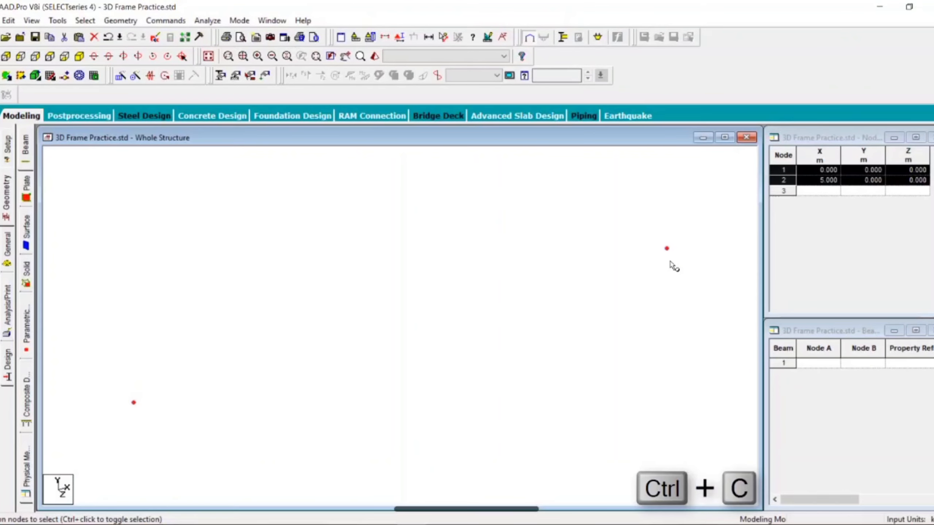
key("ctrl+v")
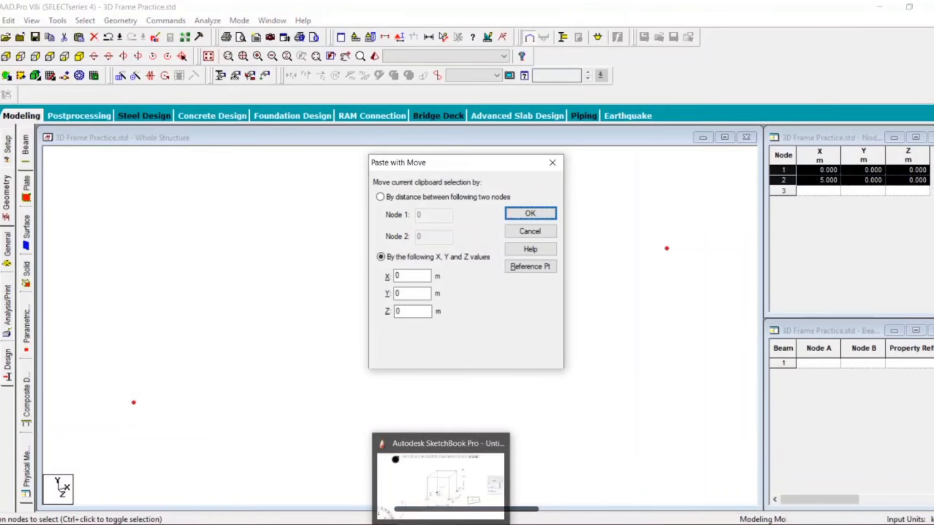
left_click(442, 524)
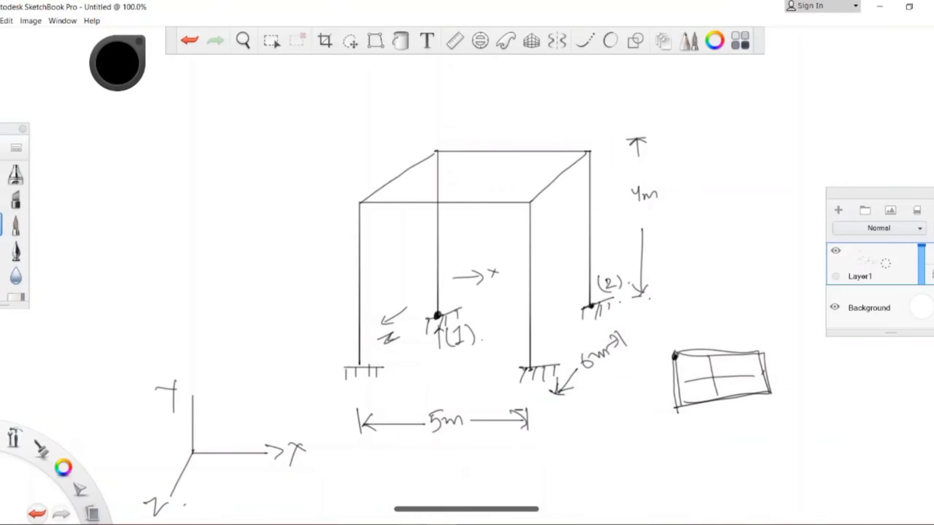
mouse_move(411, 524)
left_click(411, 486)
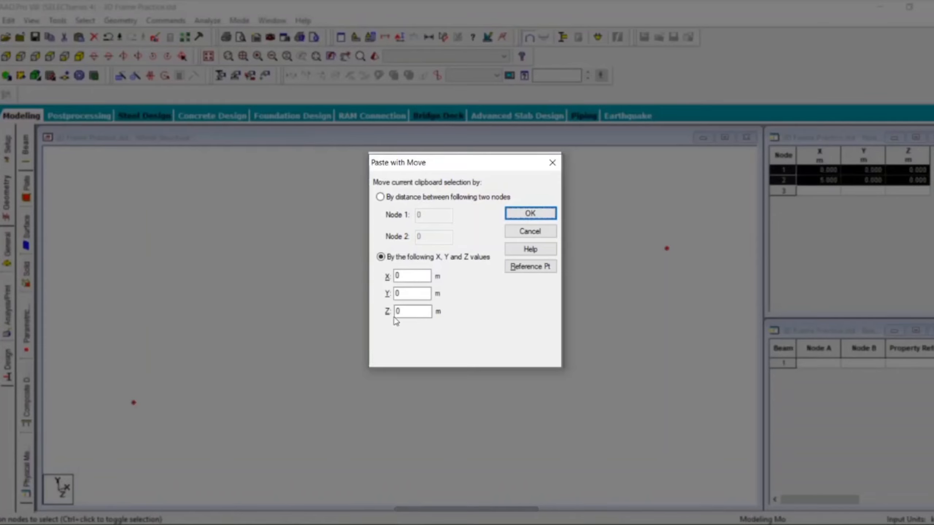
double_click(404, 312)
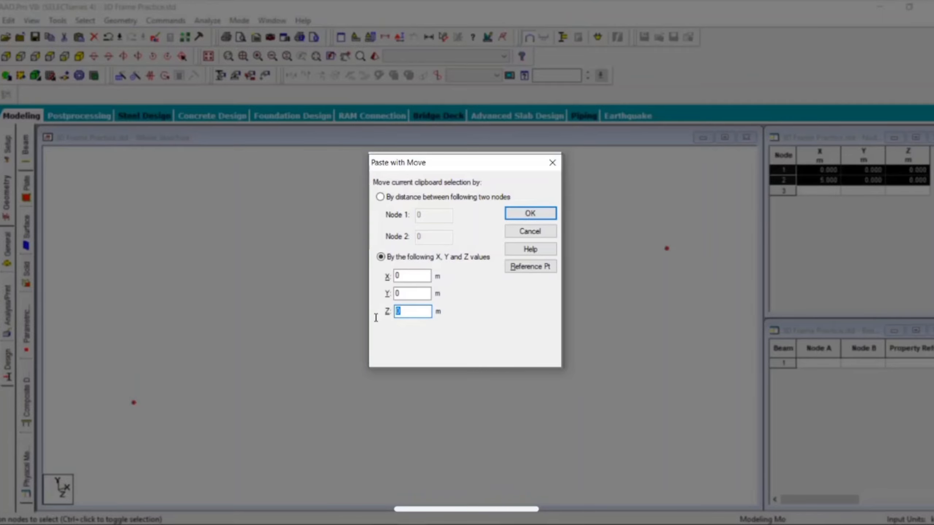
type("6")
key("Return")
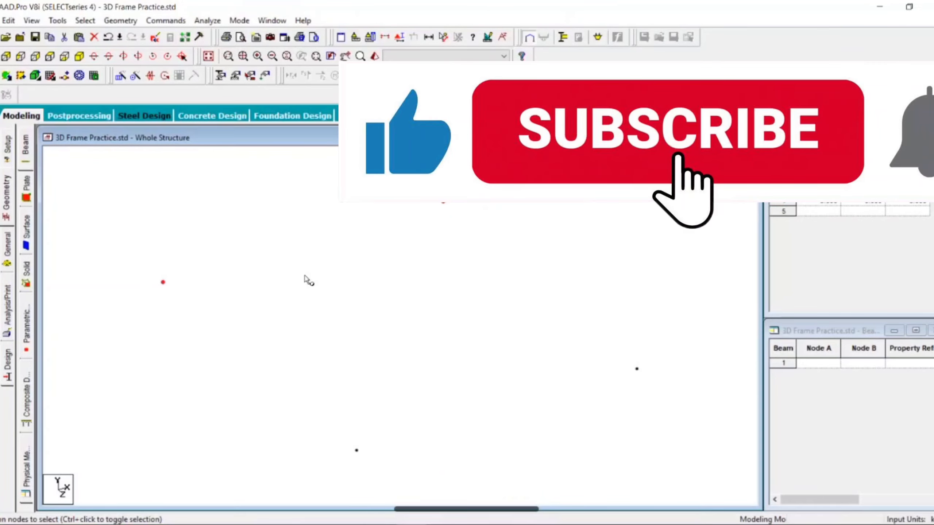
Step: Select all four base nodes, consult the frame sketch, and set up a one-step Translational Repeat in the global Y direction, opening its step spacing for editing
scroll(305, 276, "down", 2)
scroll(305, 276, "down", 2)
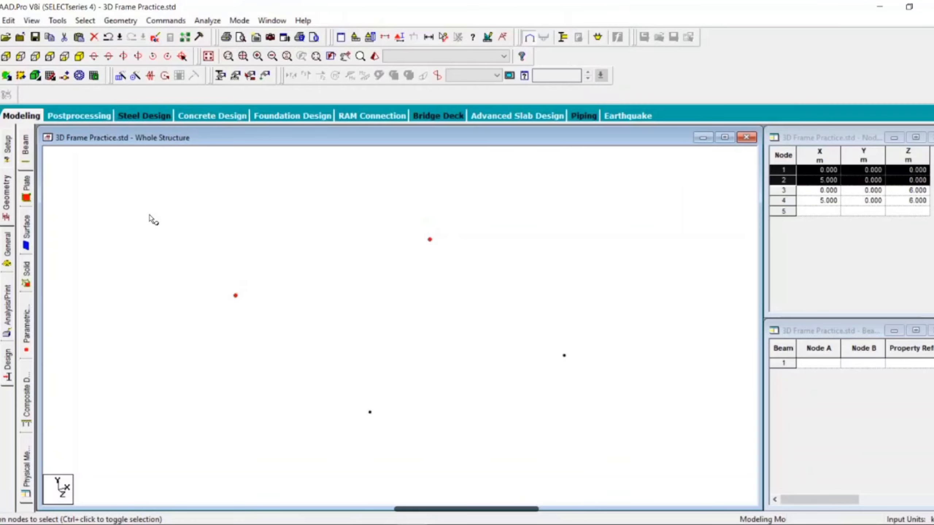
left_click(143, 205)
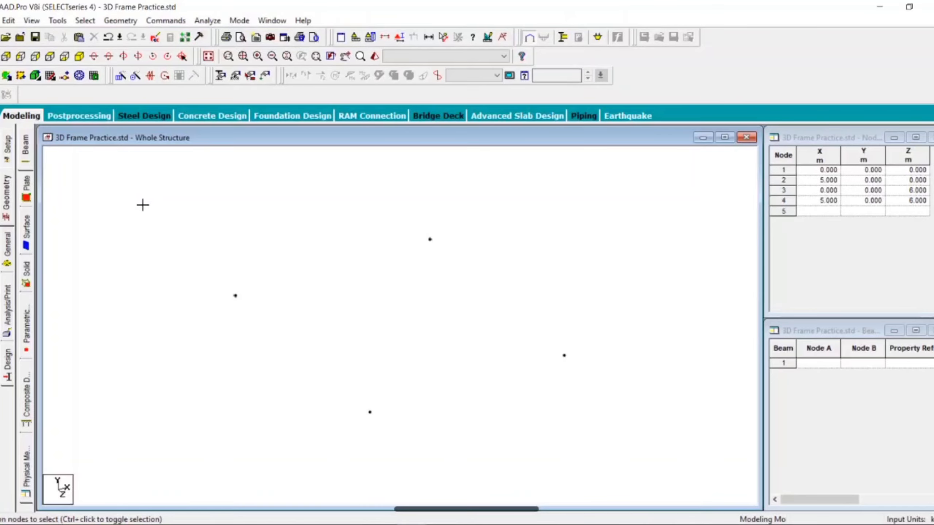
left_click_drag(143, 206, 541, 435)
left_click_drag(655, 472, 657, 474)
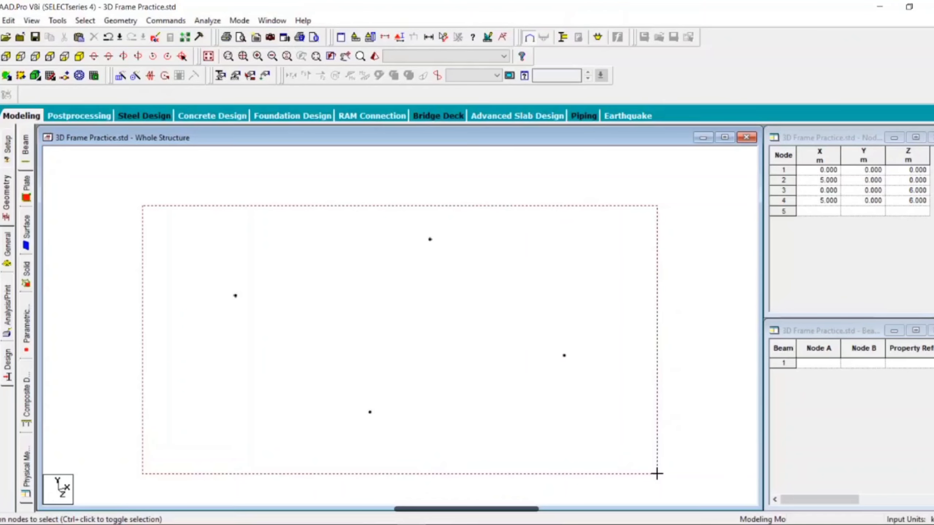
left_click_drag(657, 474, 657, 474)
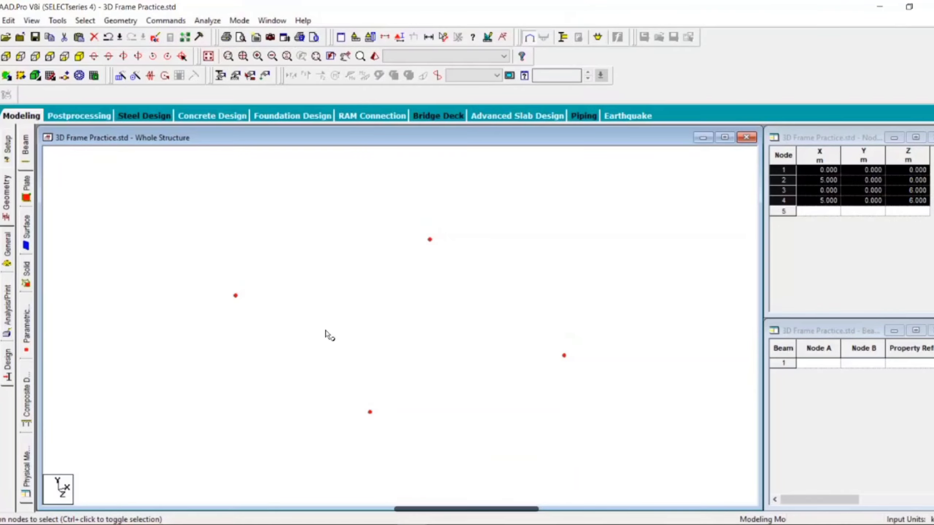
left_click(442, 524)
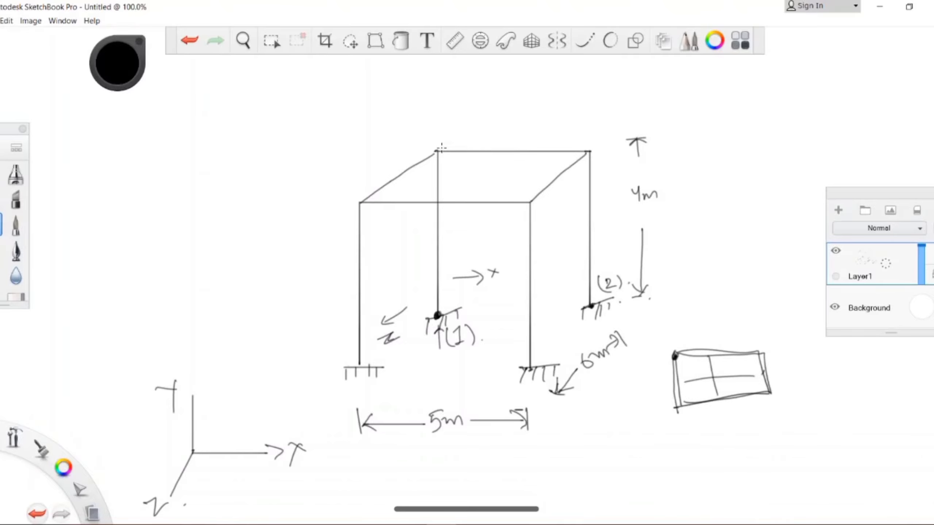
left_click(437, 523)
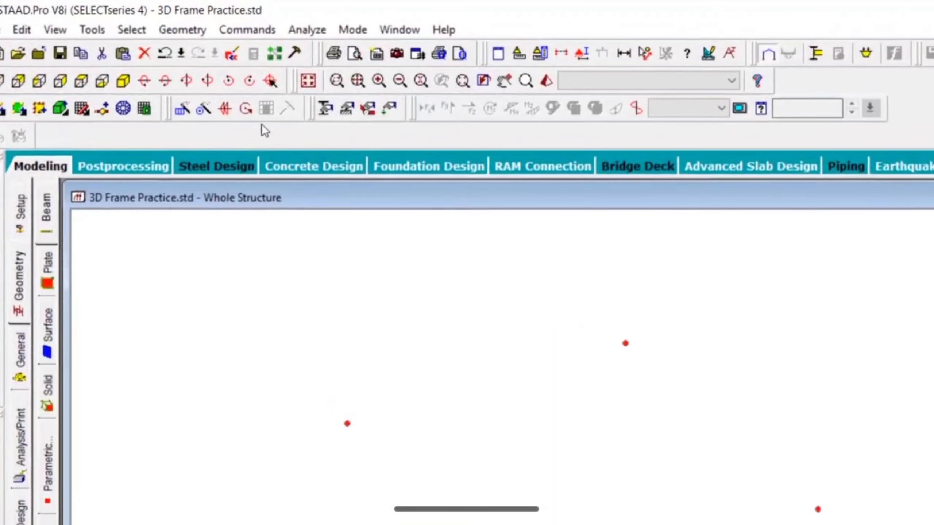
left_click(179, 33)
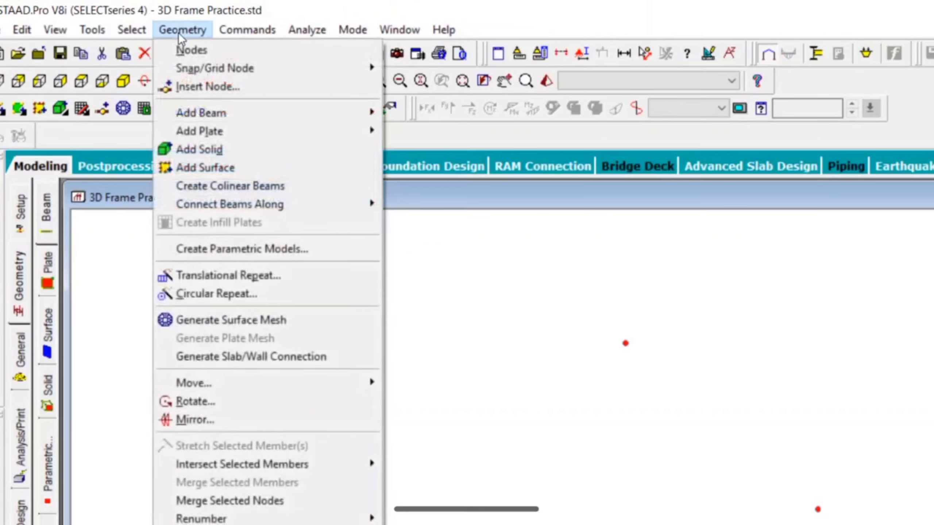
left_click(239, 275)
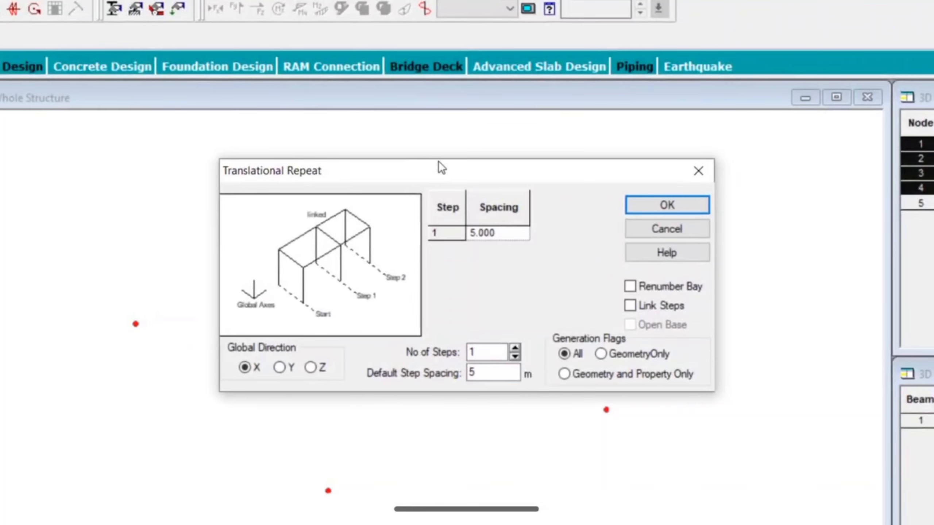
left_click_drag(438, 162, 603, 80)
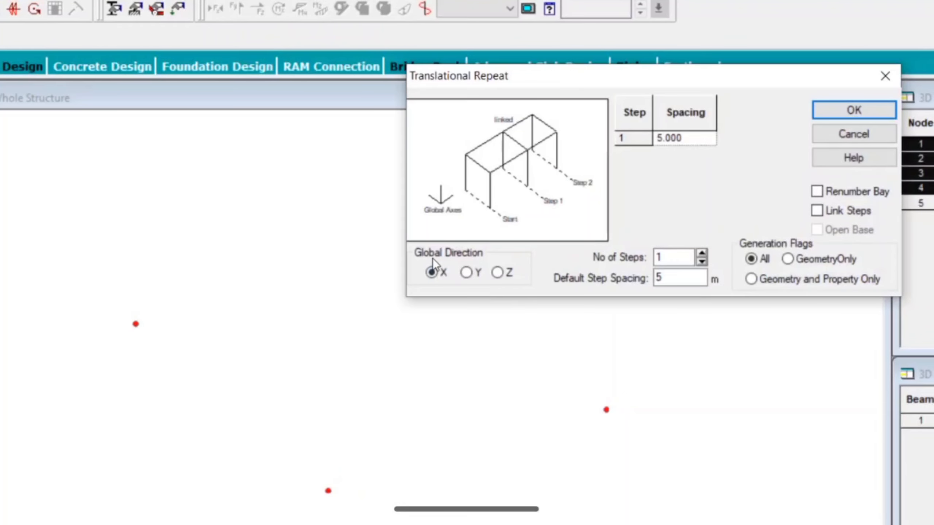
left_click(467, 274)
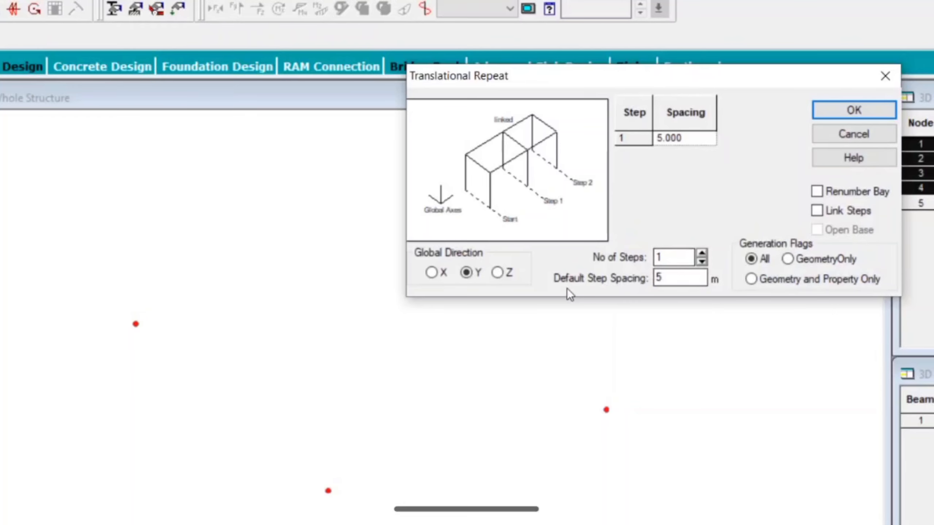
left_click_drag(671, 278, 603, 281)
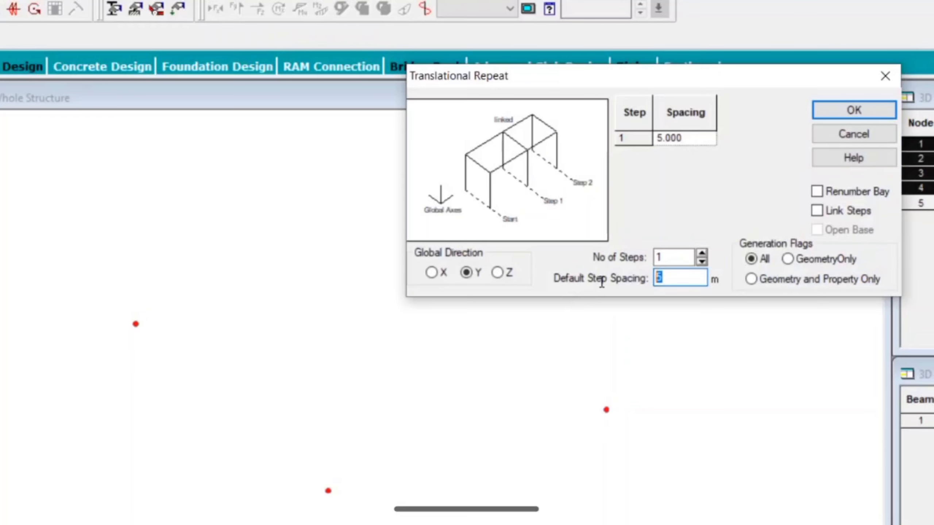
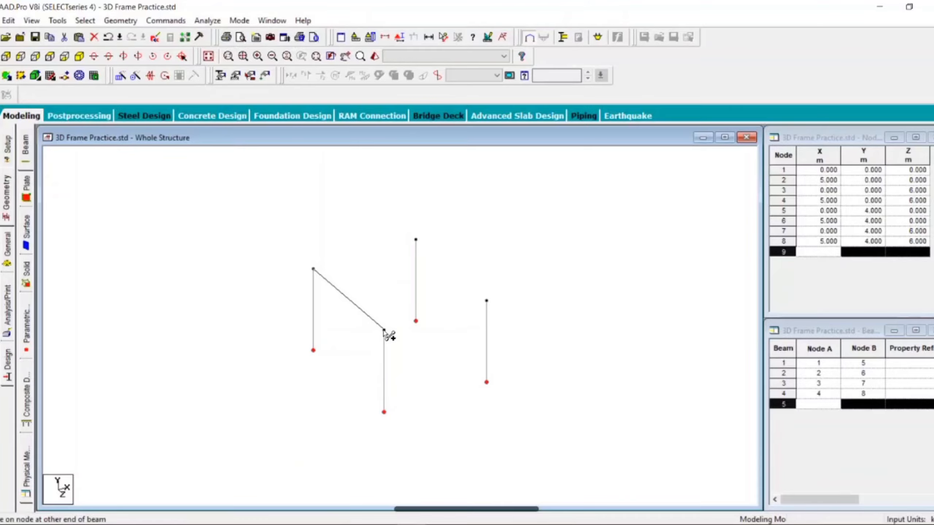
Step: Connect the four column-top nodes with beams 5-7, 7-8, 8-6 and 6-5 to close the roof rectangle, and stop adding beams
left_click(384, 330)
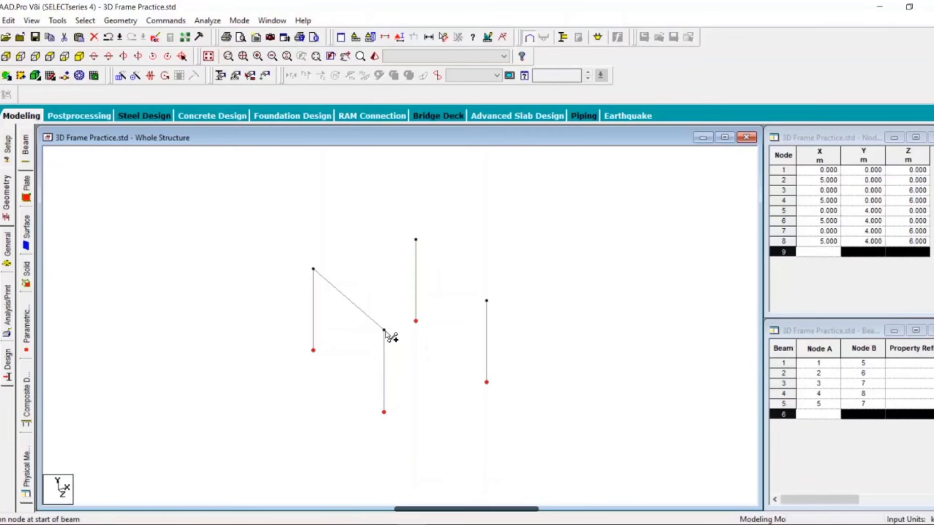
left_click(384, 331)
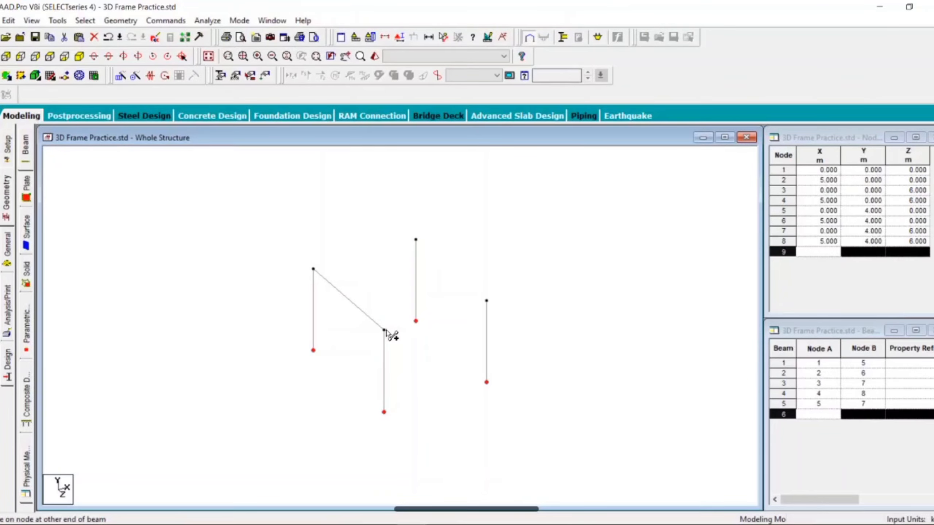
left_click(486, 301)
left_click(486, 301)
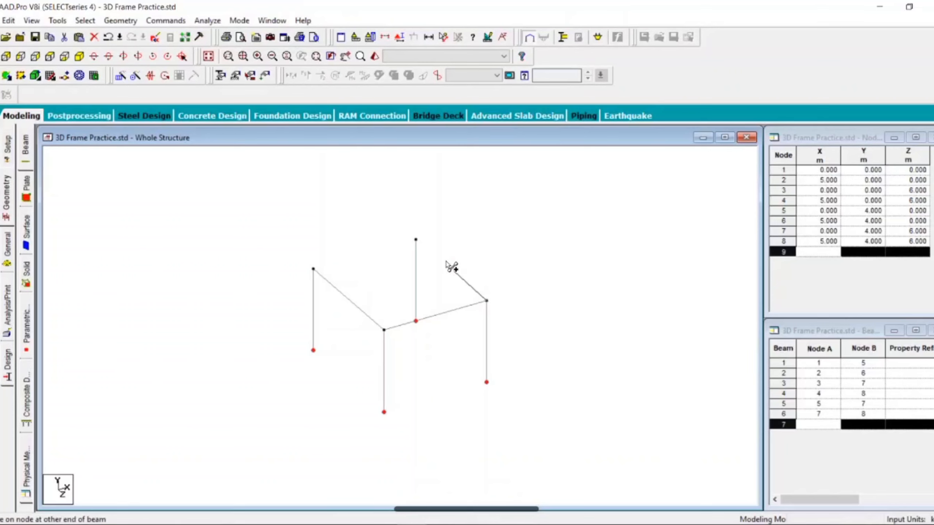
left_click(416, 239)
left_click(416, 239)
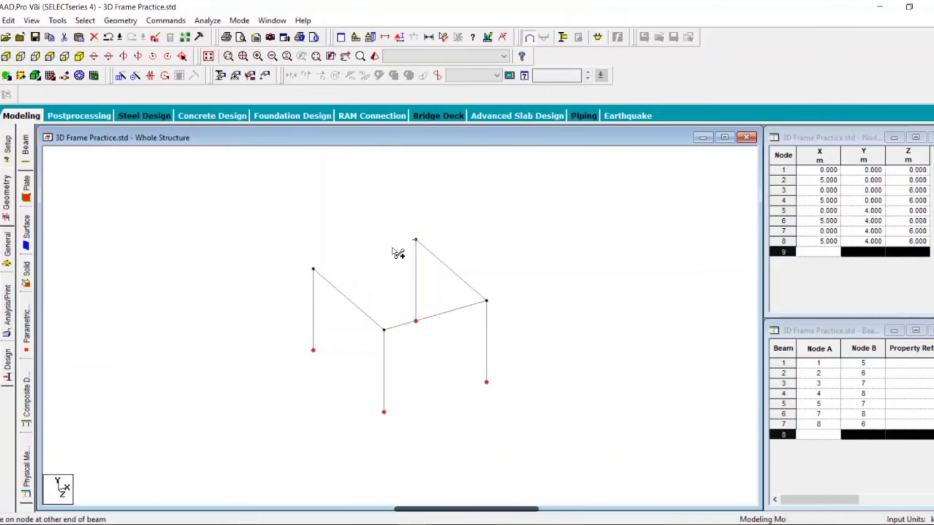
left_click(312, 268)
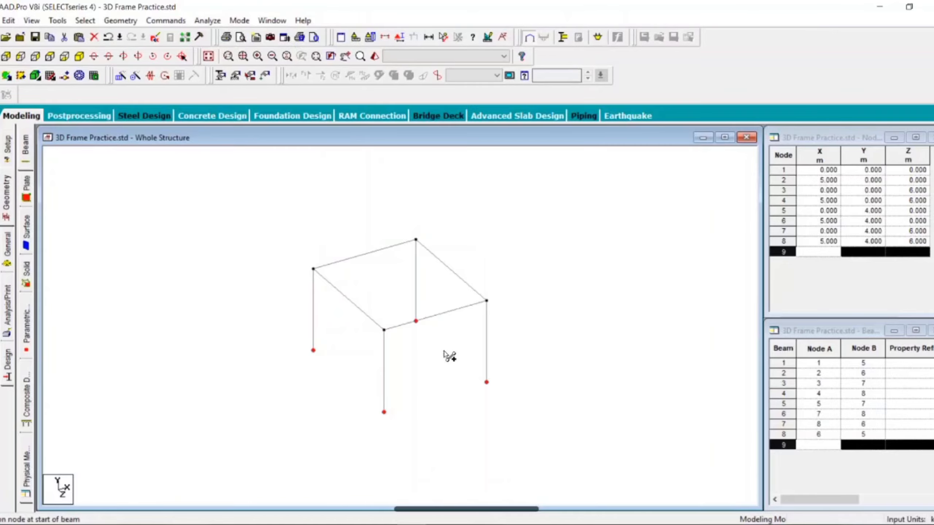
key("Escape")
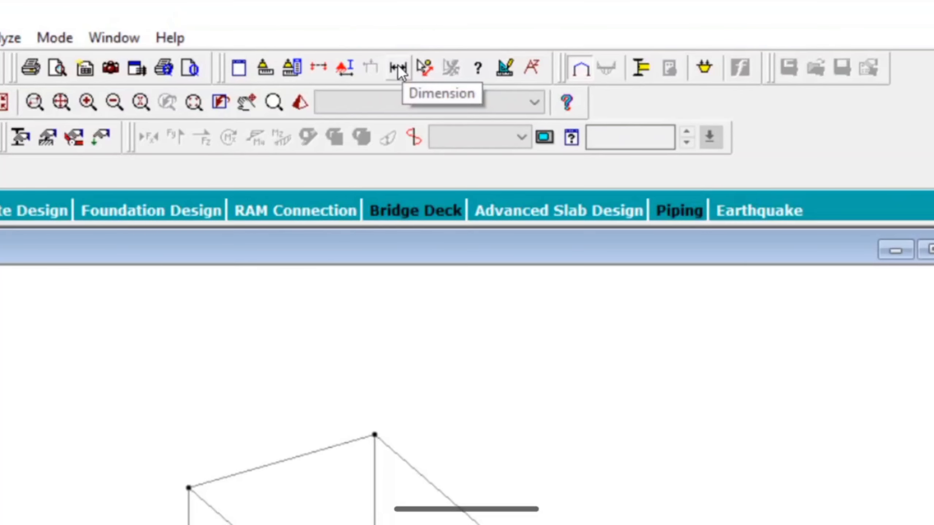
Step: Display the member dimensions for the whole view to check the frame's lengths, and remove them again
left_click(397, 68)
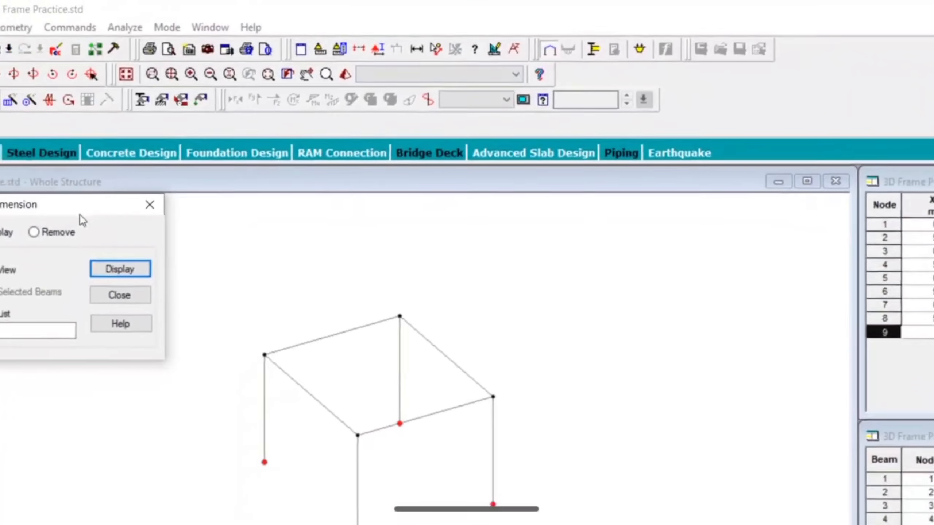
left_click(120, 269)
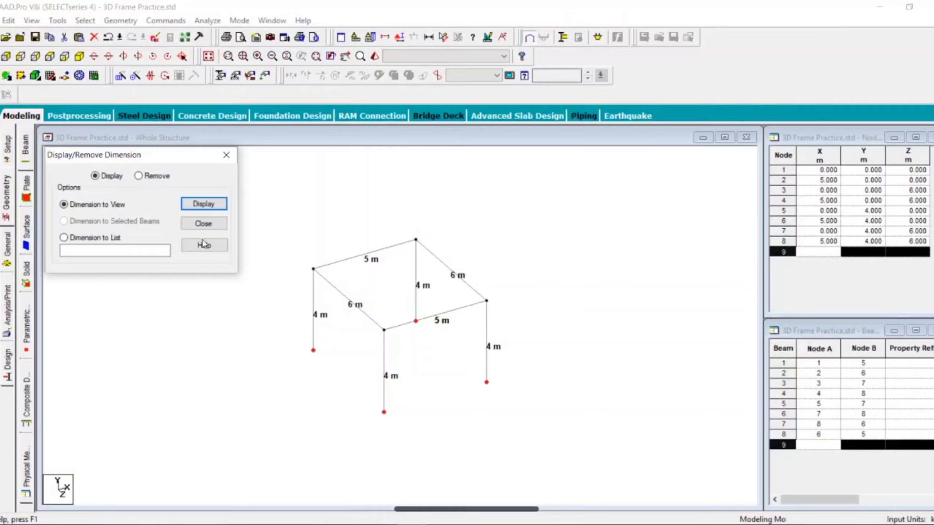
left_click(150, 179)
left_click(206, 205)
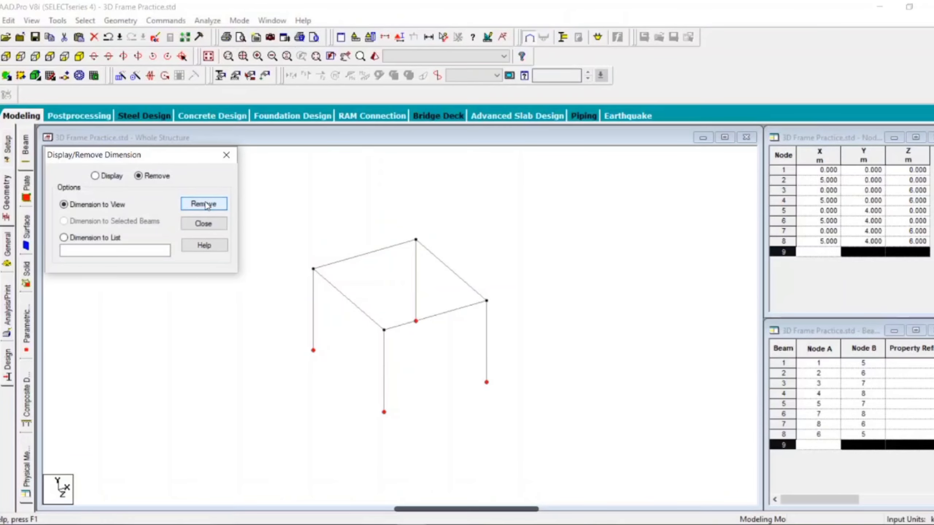
left_click(205, 224)
middle_click_drag(379, 349, 355, 344)
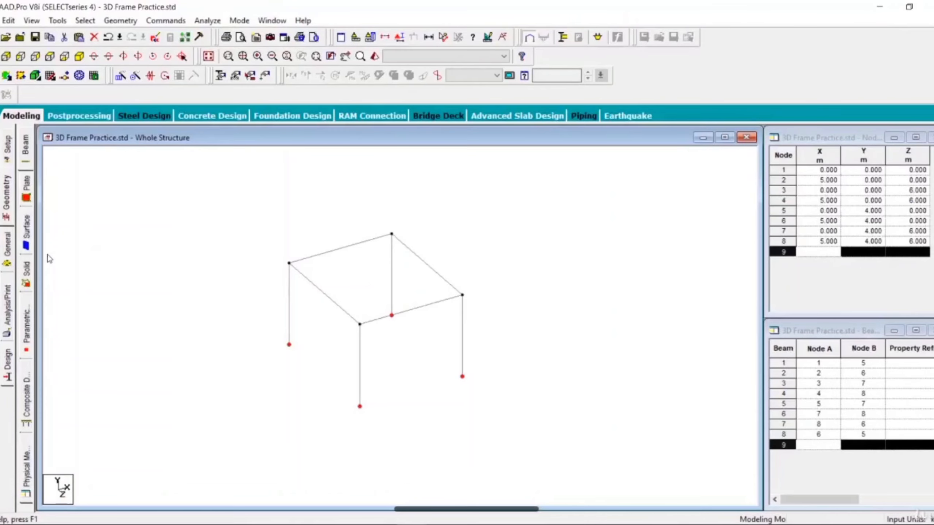
Step: Define a rectangular concrete section property with YD 0.15 m and ZD 0.1 m and add it to the model's sections
left_click(9, 255)
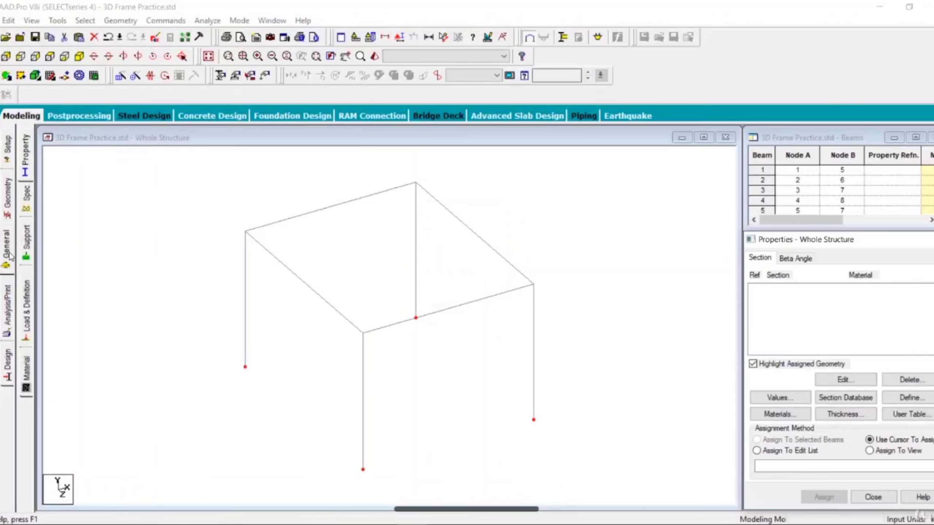
left_click(26, 154)
left_click(923, 404)
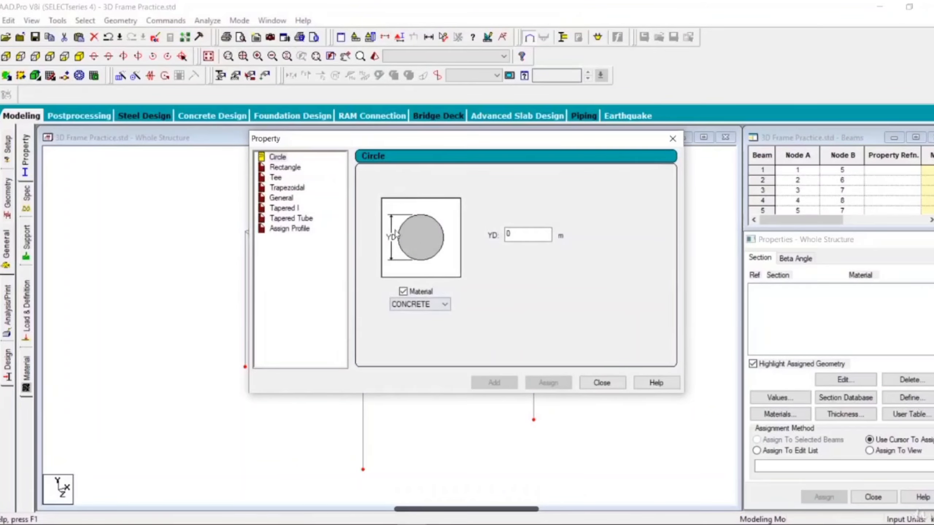
left_click(284, 168)
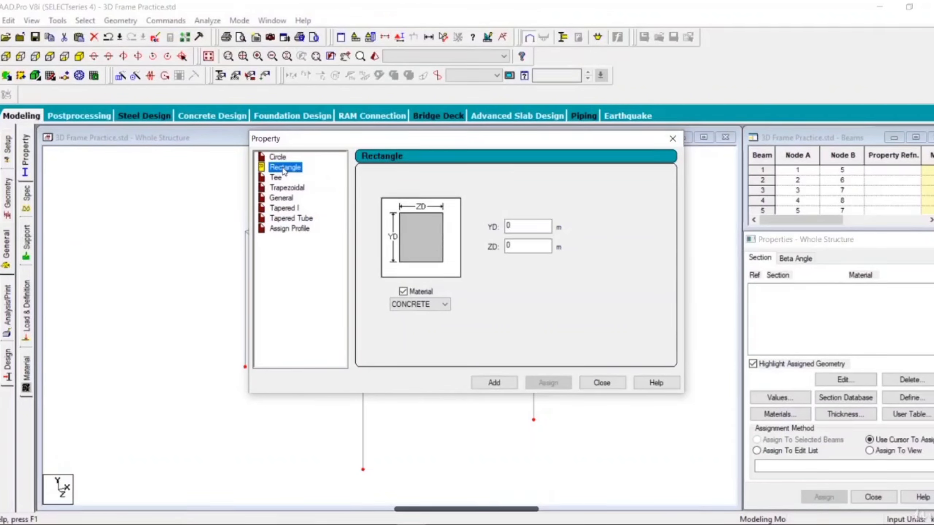
left_click(280, 158)
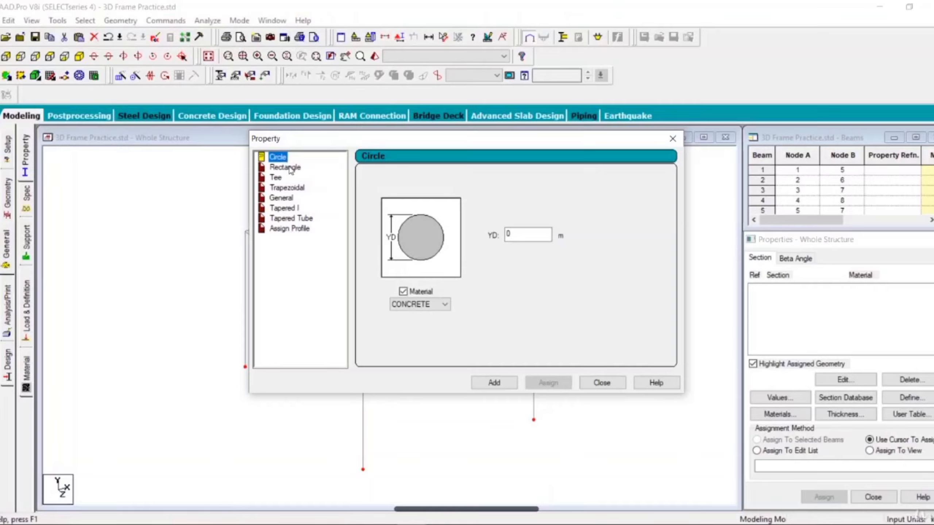
left_click(290, 169)
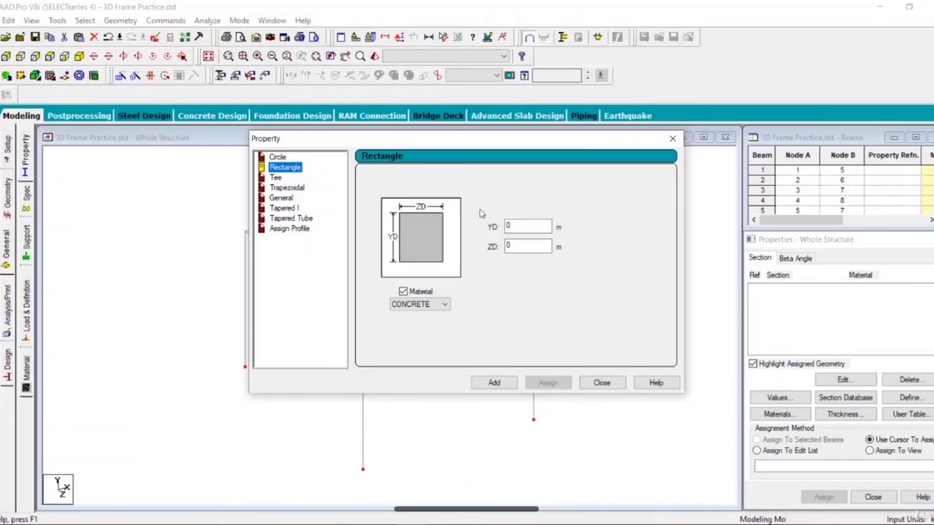
double_click(506, 227)
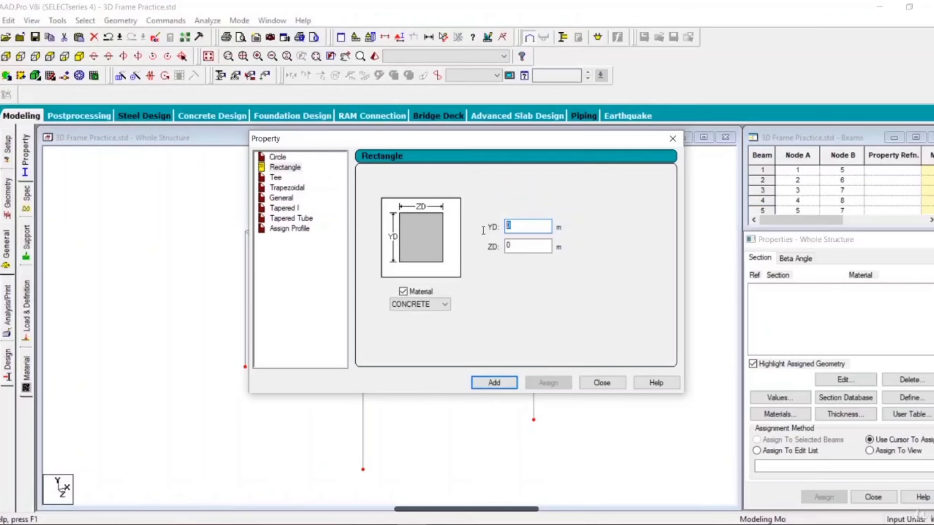
key("BackSpace")
type("0.15")
key("Tab")
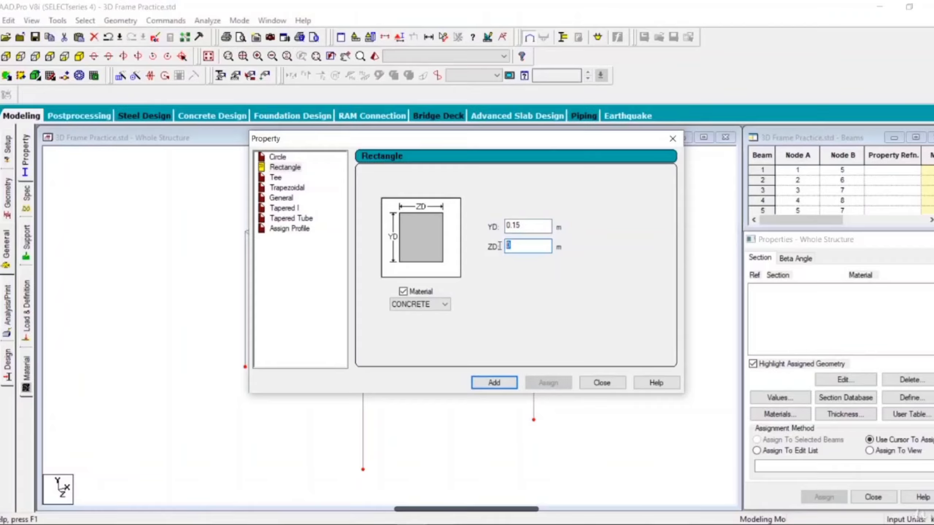
type("0.1")
left_click(501, 383)
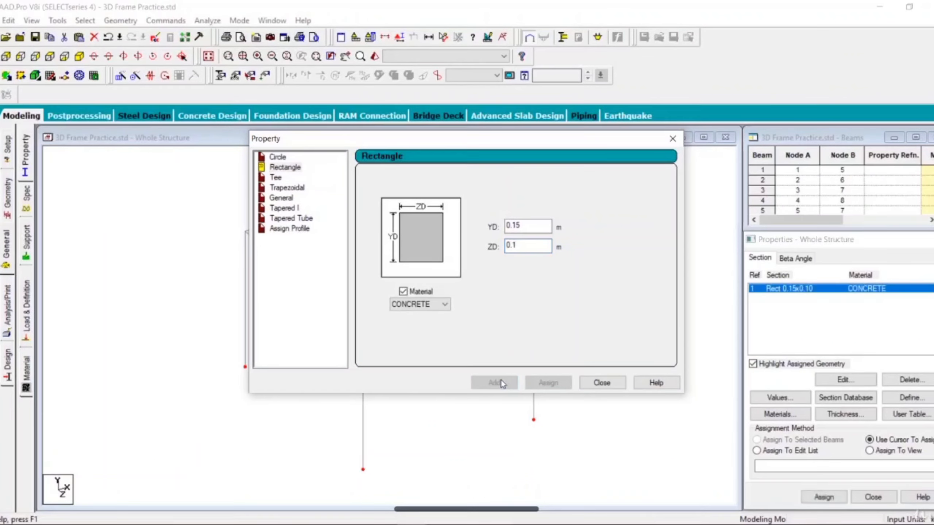
Step: Add a second rectangular concrete section with YD 0.15 m and ZD 0.15 m, and finish defining properties
left_click_drag(537, 226, 486, 235)
type("0.15")
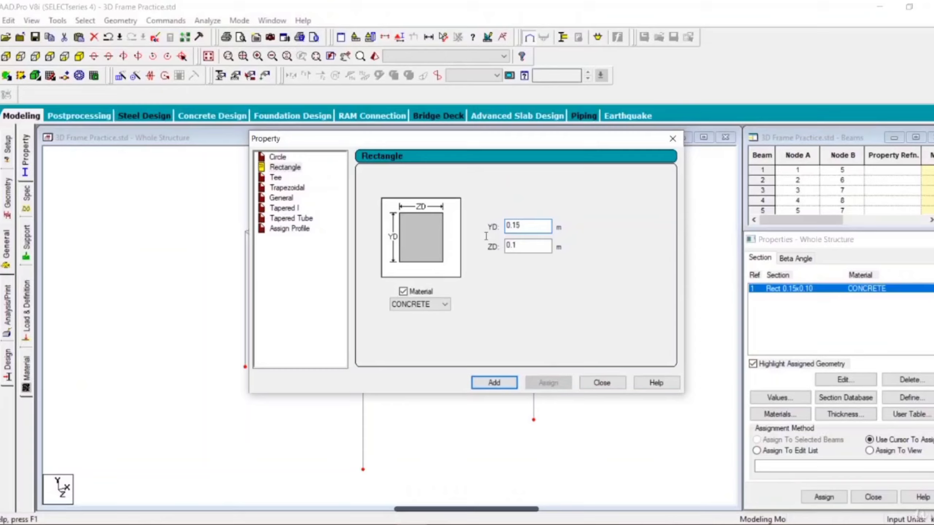
left_click(519, 248)
type("5")
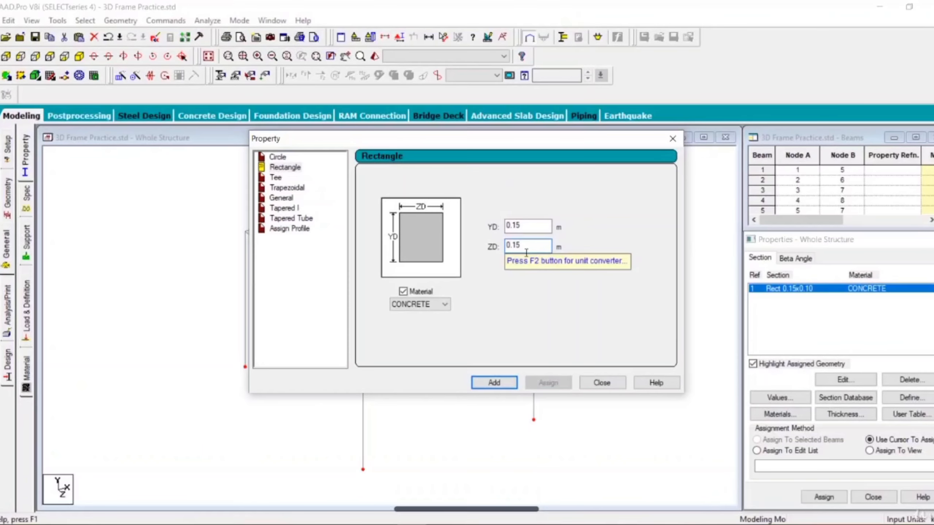
left_click(499, 383)
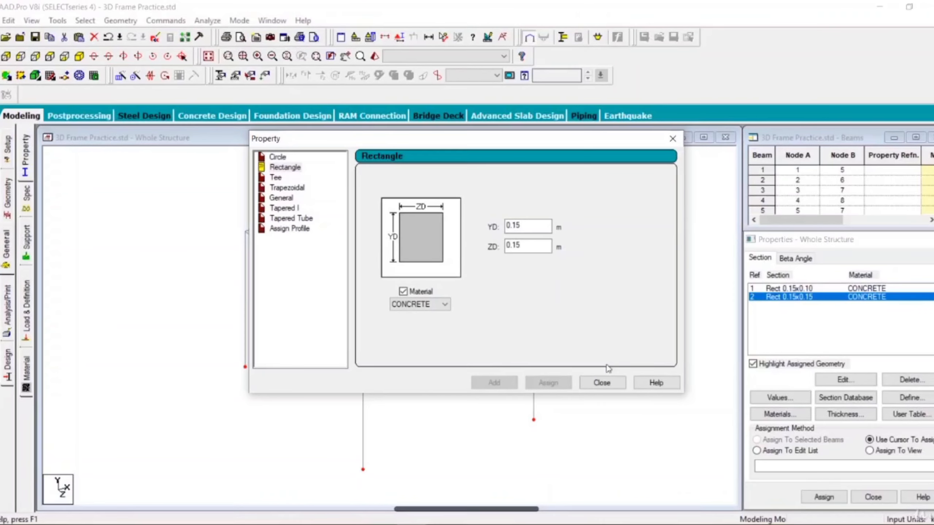
left_click(602, 383)
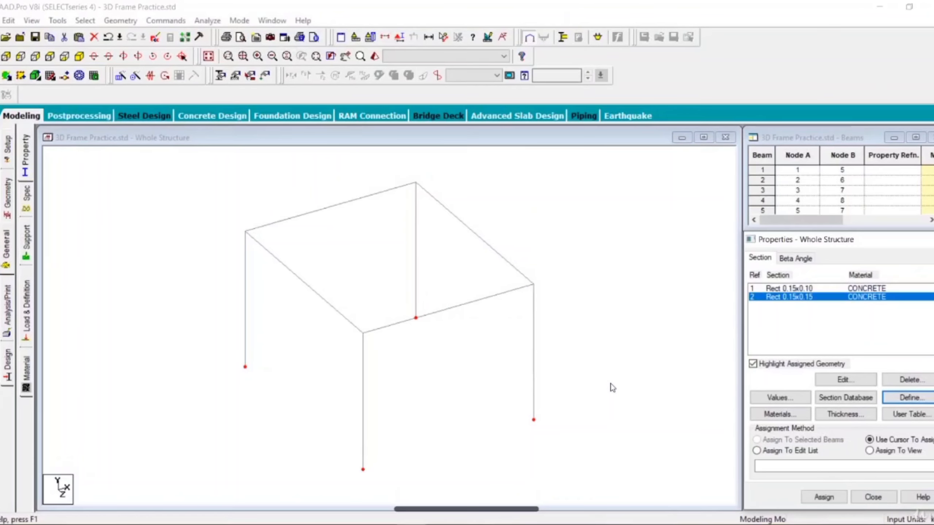
Step: Choose the Rect 0.15x0.15 section in the properties and allow Auto Save to save the file
left_click(792, 290)
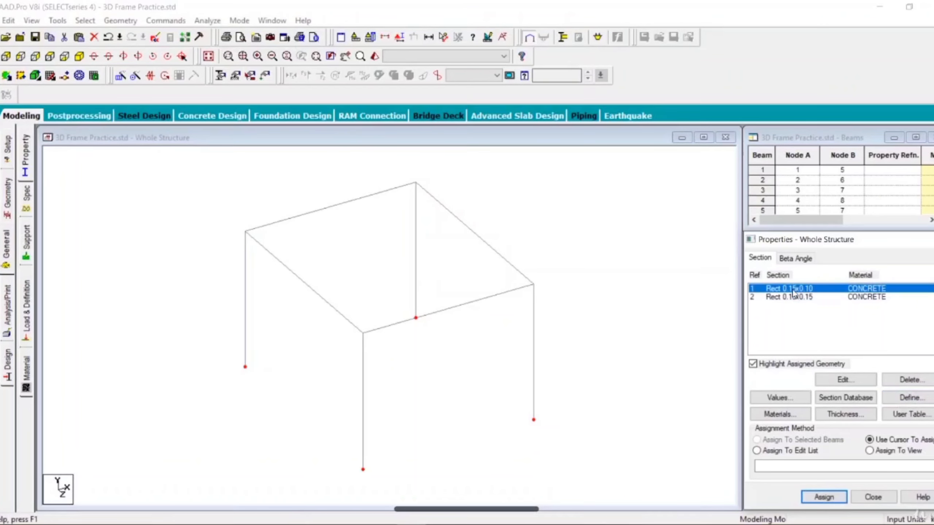
left_click(796, 298)
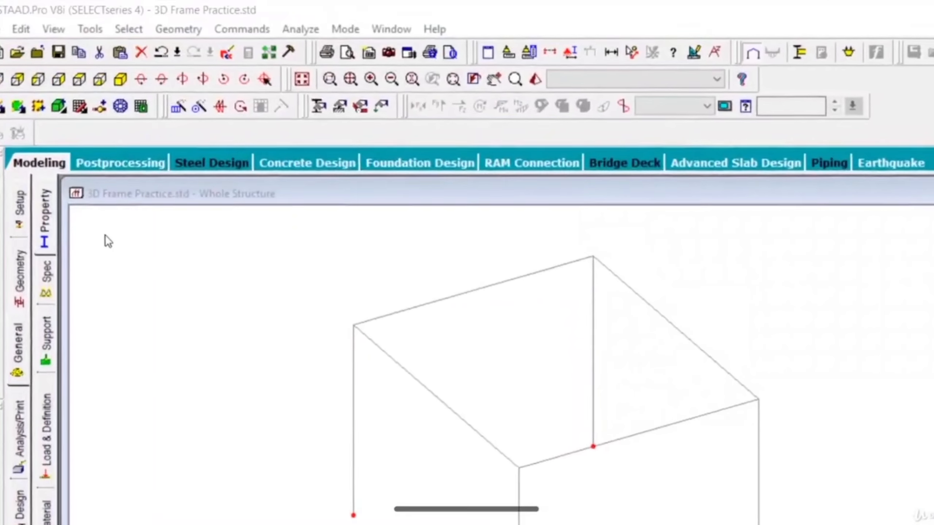
left_click(129, 29)
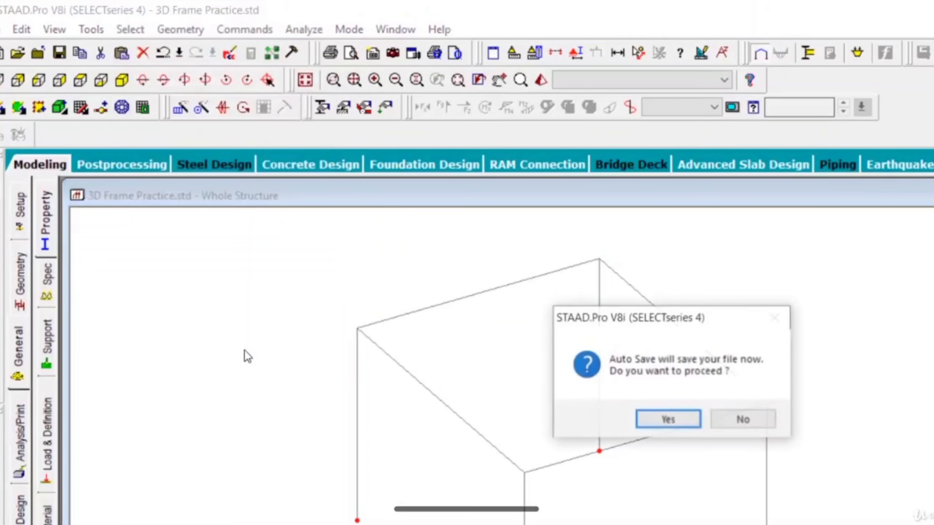
left_click(691, 419)
left_click(570, 407)
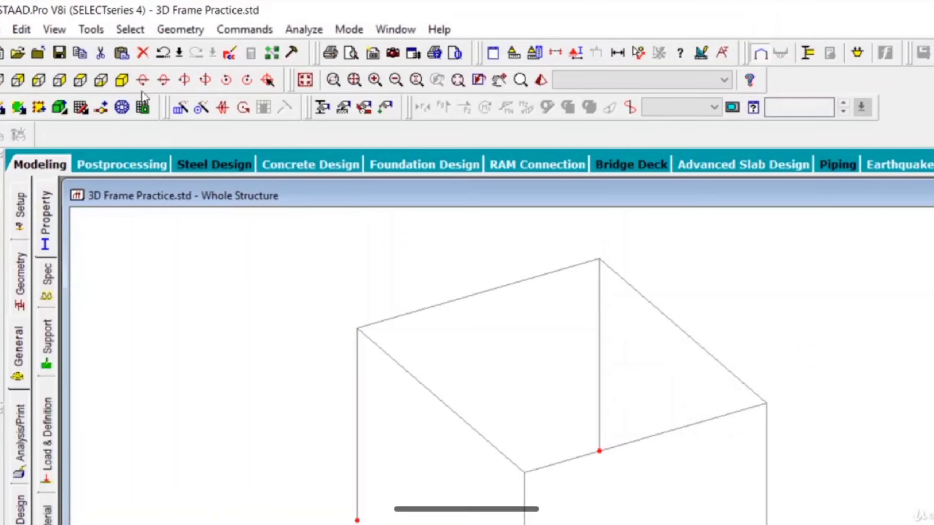
Step: Examine the options for selecting beams parallel to the X, Y or Z axis
left_click(130, 29)
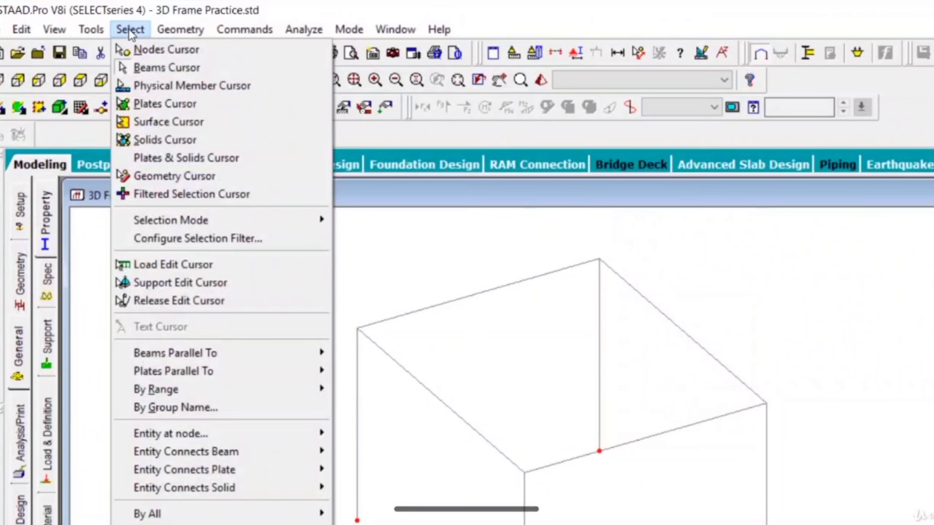
mouse_move(209, 360)
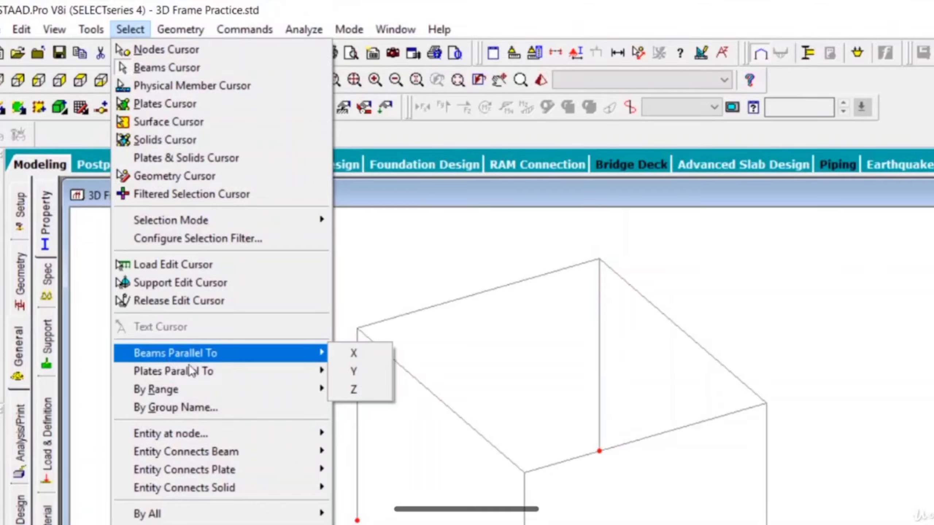
mouse_move(173, 371)
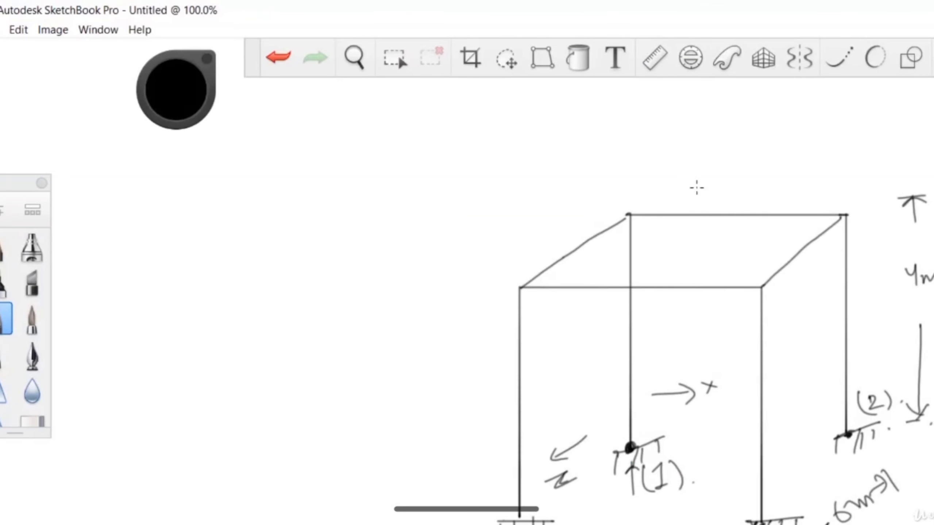
Step: Switch to SketchBook and draw labelled X and Z direction arrows beside the top beams of the frame sketch
mouse_move(716, 180)
left_mouse_down()
mouse_move(756, 184)
mouse_move(815, 170)
left_mouse_up()
left_click_drag(807, 162, 772, 201)
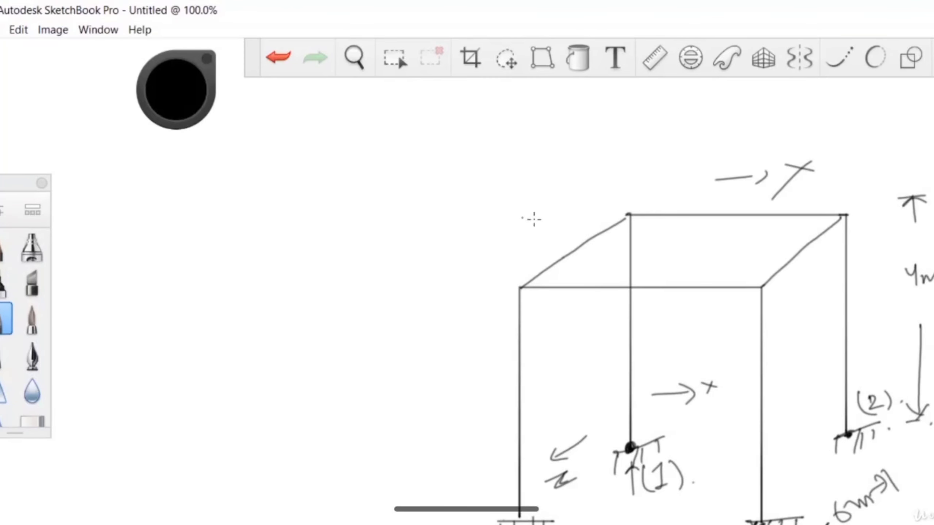
mouse_move(577, 205)
left_mouse_down()
mouse_move(527, 239)
mouse_move(536, 244)
left_mouse_up()
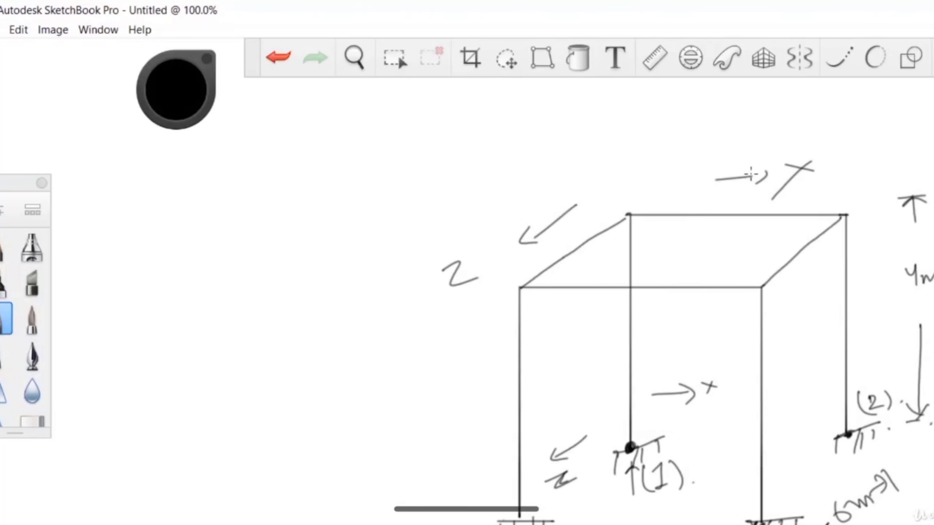
left_click_drag(750, 165, 755, 184)
Step: Mark the top beams running along X and Z in the sketch with dots
left_click_drag(579, 235, 589, 243)
left_click_drag(685, 215, 686, 216)
mouse_move(655, 291)
left_mouse_down()
mouse_move(659, 283)
mouse_move(658, 291)
left_mouse_up()
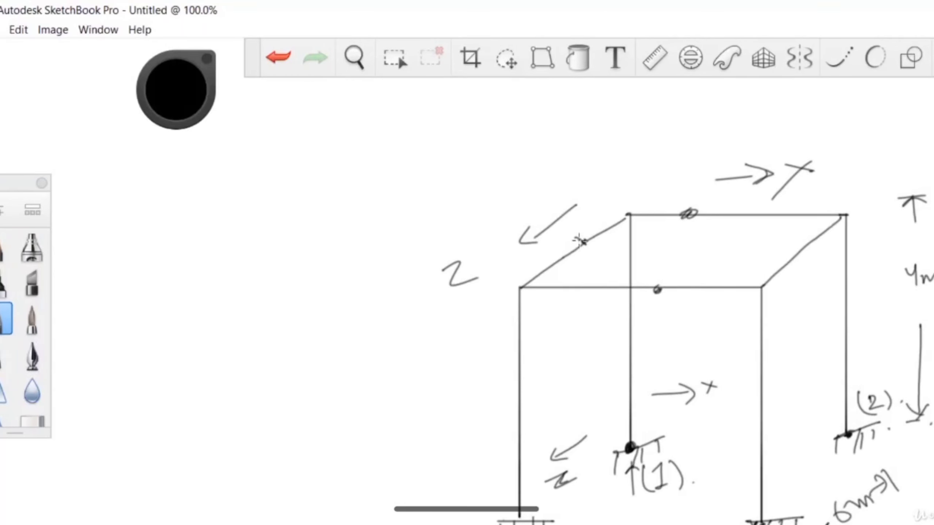
left_click_drag(577, 239, 587, 246)
left_click_drag(789, 261, 795, 262)
Step: Draw a labelled upward Y arrow beside the sketched columns, mark three columns with dots, and switch back to STAAD.Pro
left_click_drag(518, 388, 519, 390)
mouse_move(458, 400)
left_mouse_down()
mouse_move(476, 407)
mouse_move(489, 439)
left_mouse_up()
left_click_drag(417, 444, 411, 398)
mouse_move(399, 419)
left_mouse_down()
mouse_move(412, 396)
mouse_move(428, 415)
left_mouse_up()
left_click_drag(518, 394, 524, 386)
left_click_drag(625, 350, 632, 345)
left_click_drag(764, 364, 763, 367)
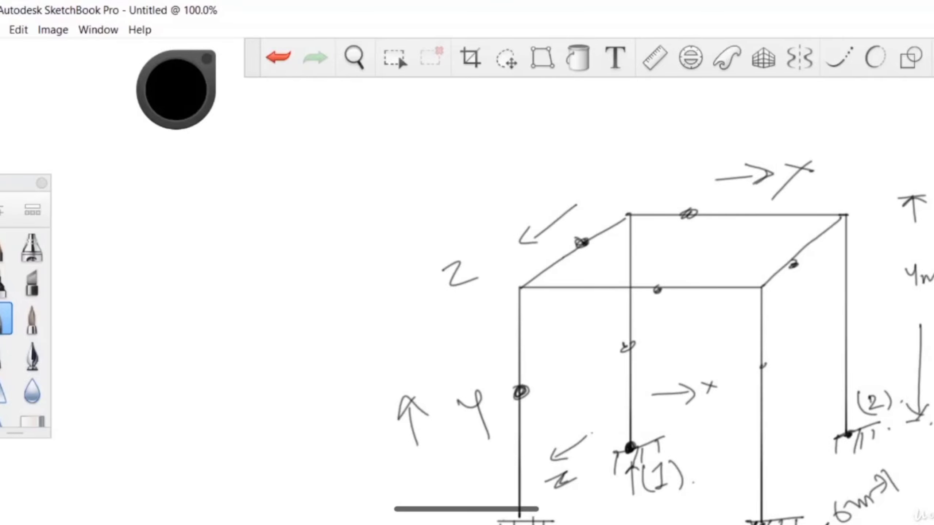
key("alt+Tab")
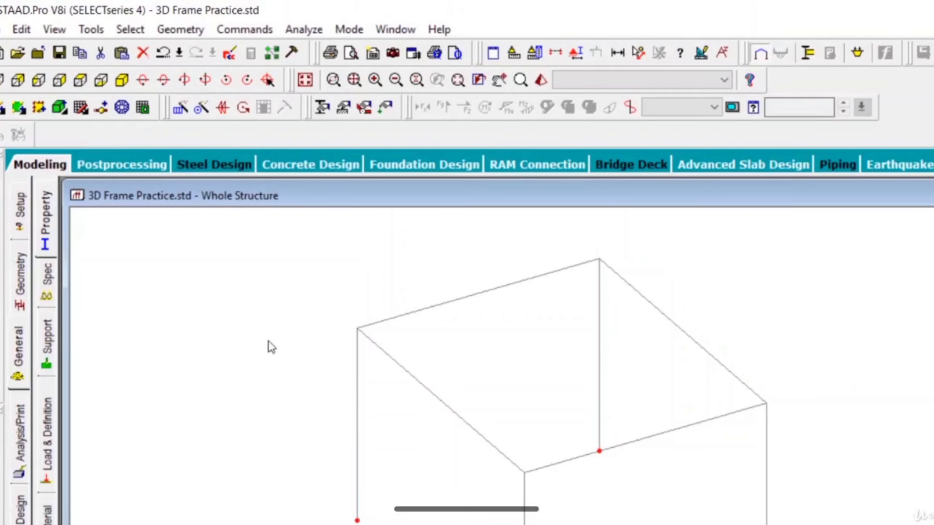
Step: Select all frame beams running parallel to X, and add those parallel to Z to the selection
left_click(130, 30)
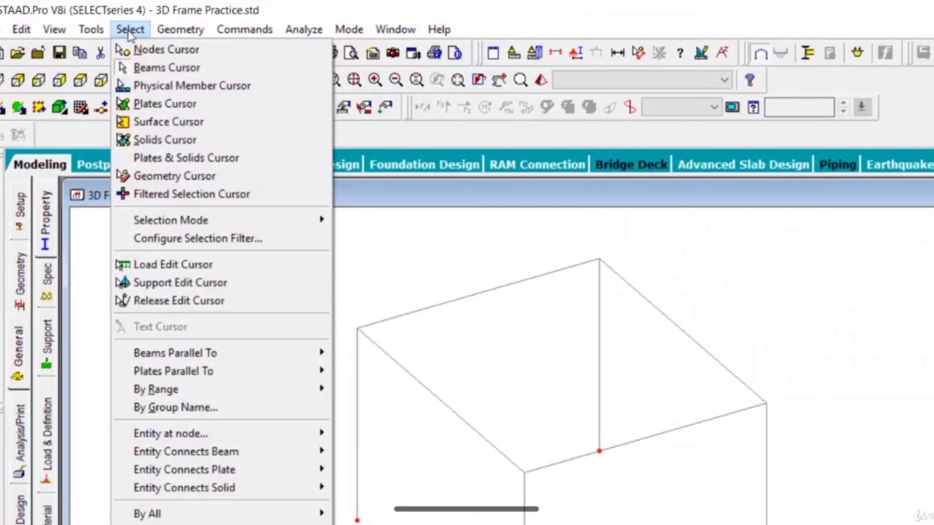
mouse_move(232, 359)
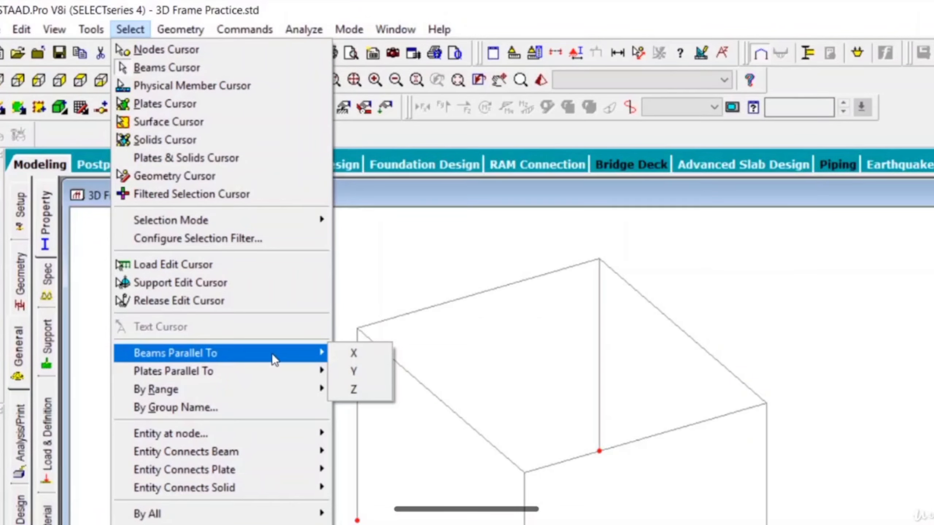
left_click(340, 354)
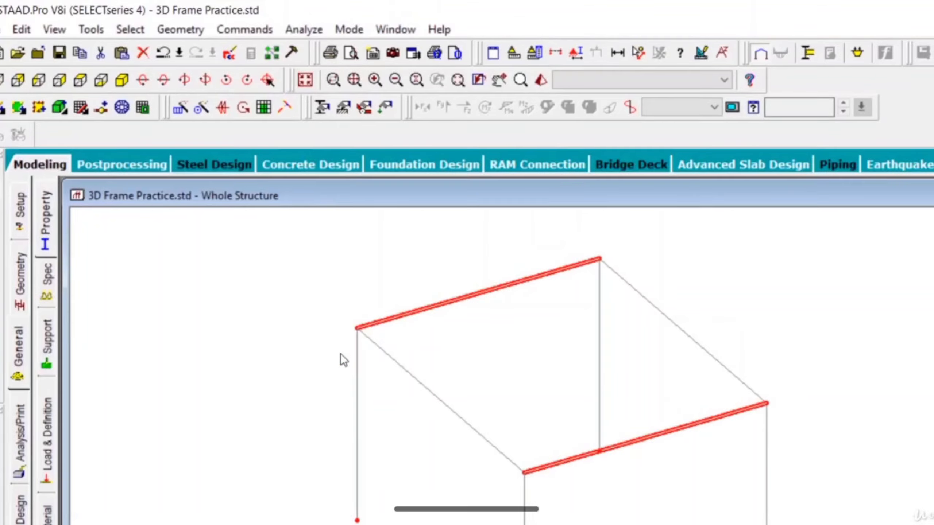
left_click(131, 31)
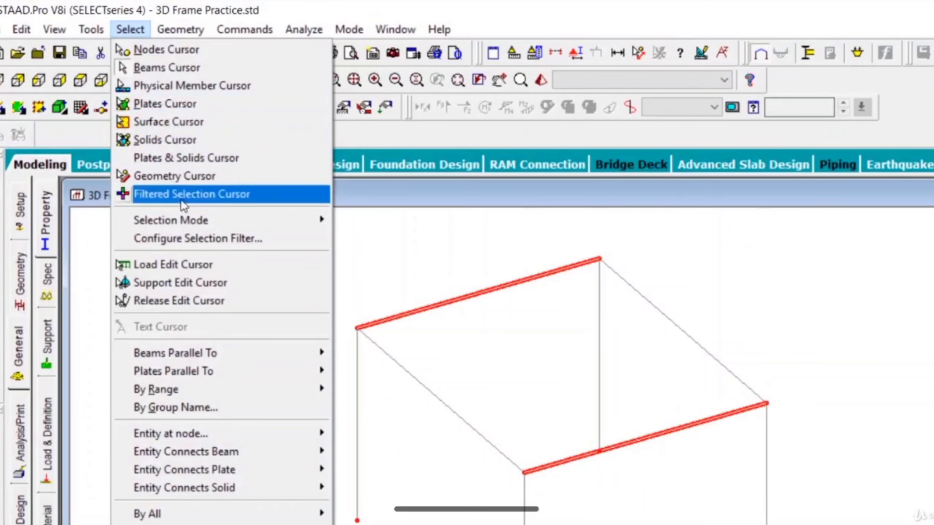
mouse_move(223, 354)
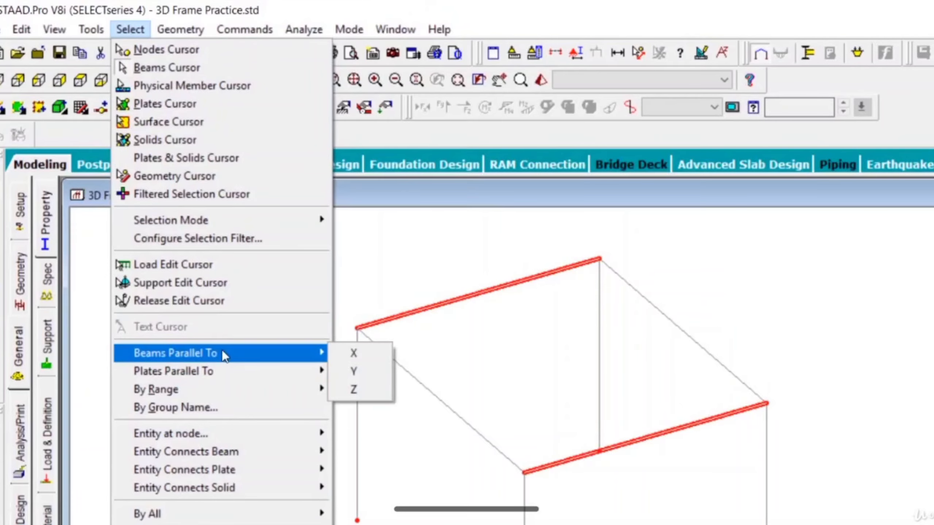
left_click(348, 390)
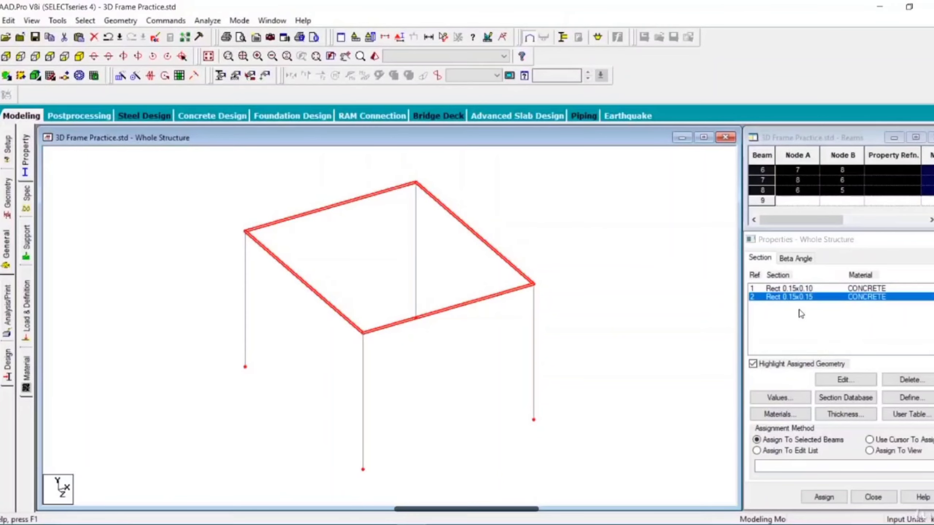
Step: Assign the Rect 0.15x0.10 concrete section to all top beams parallel to X and Z, and clear the selection
left_click(797, 288)
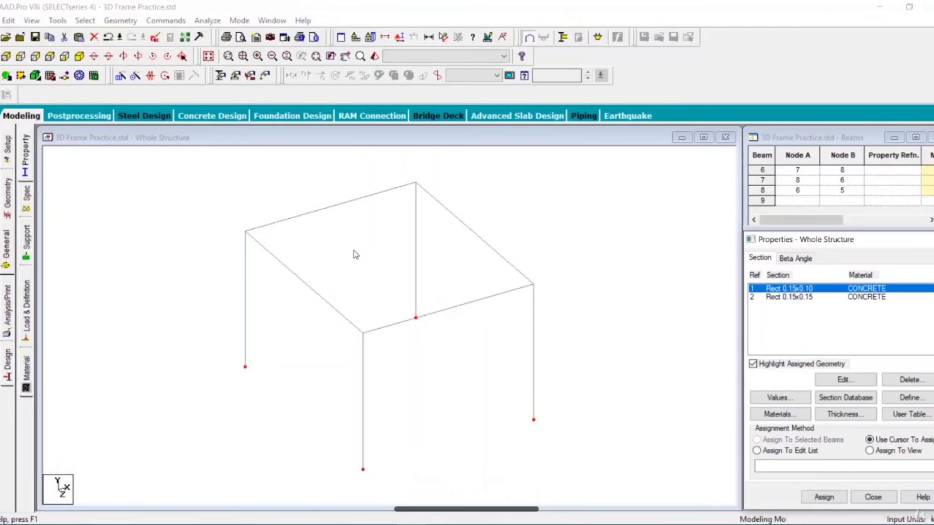
left_click(78, 23)
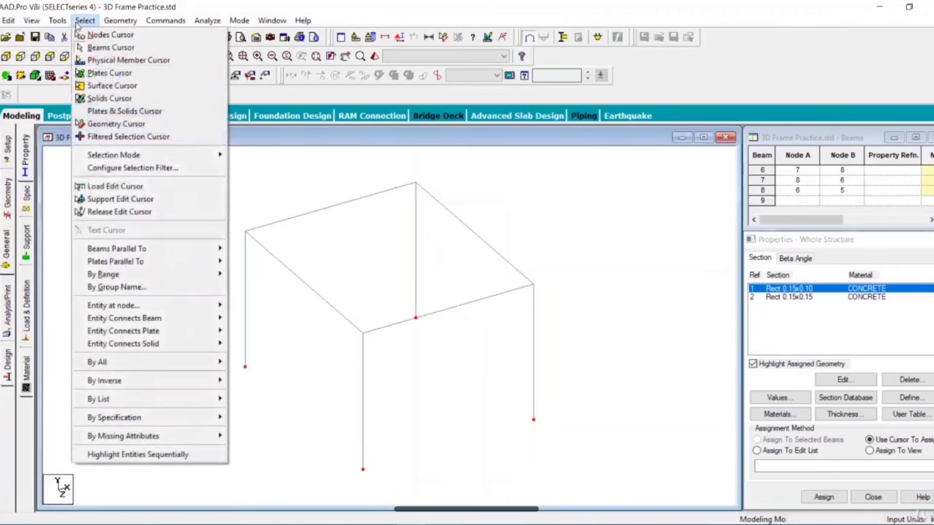
mouse_move(165, 251)
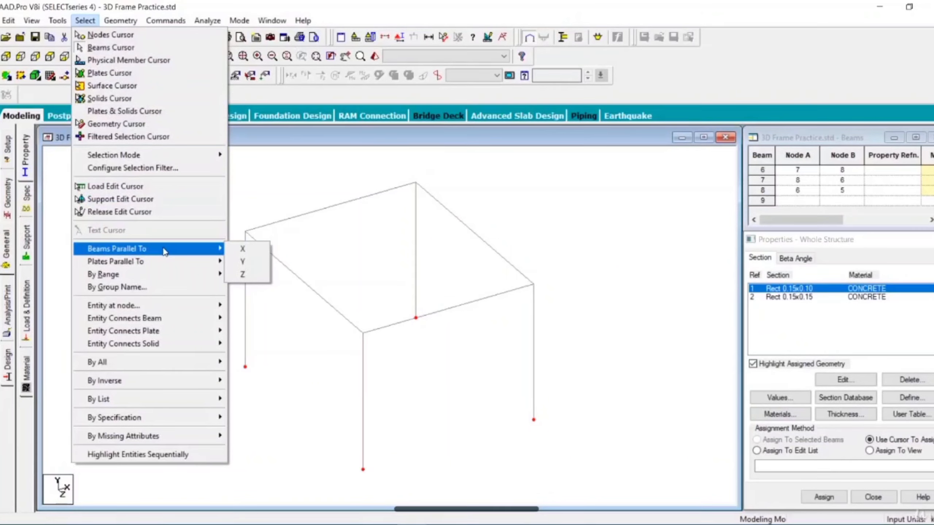
left_click(242, 249)
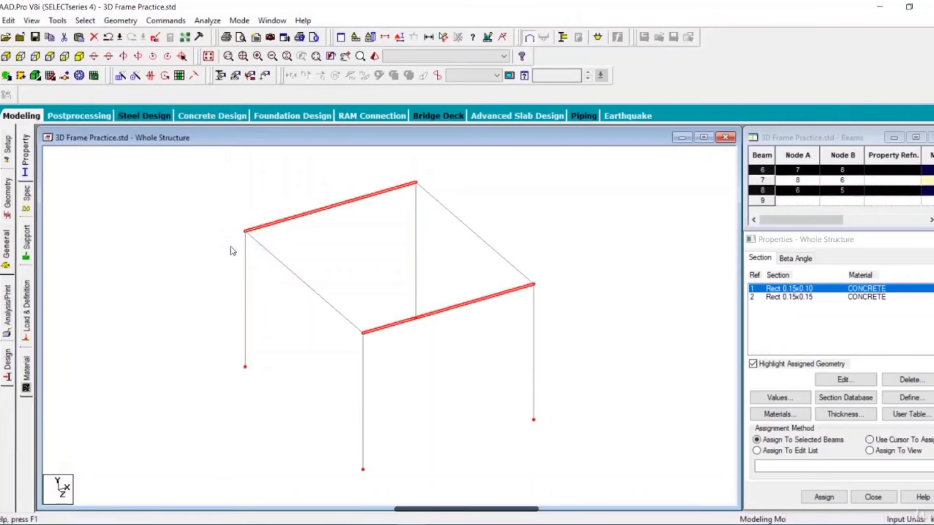
left_click(86, 21)
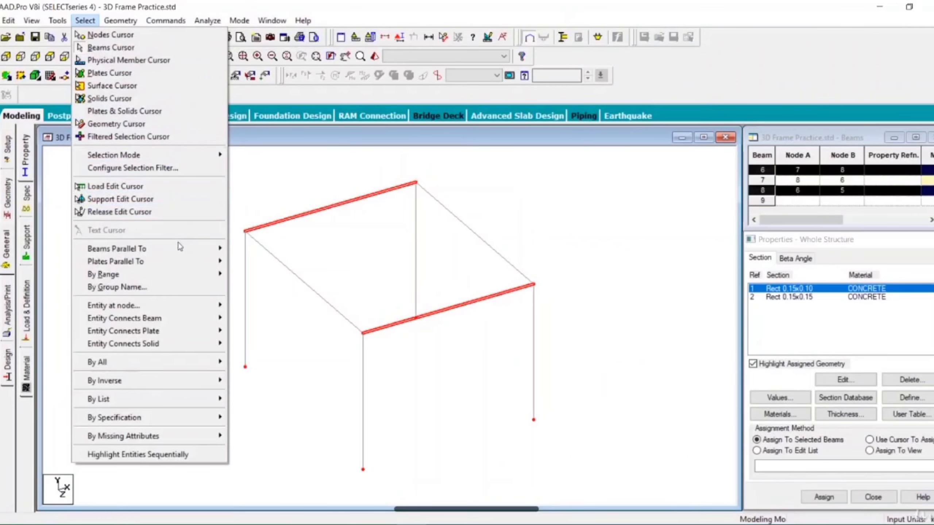
mouse_move(180, 248)
left_click(248, 274)
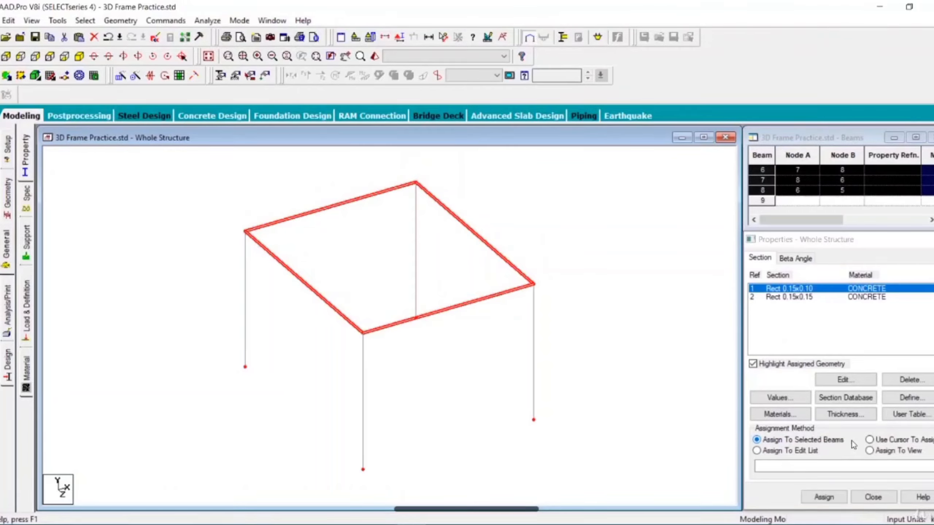
left_click(825, 497)
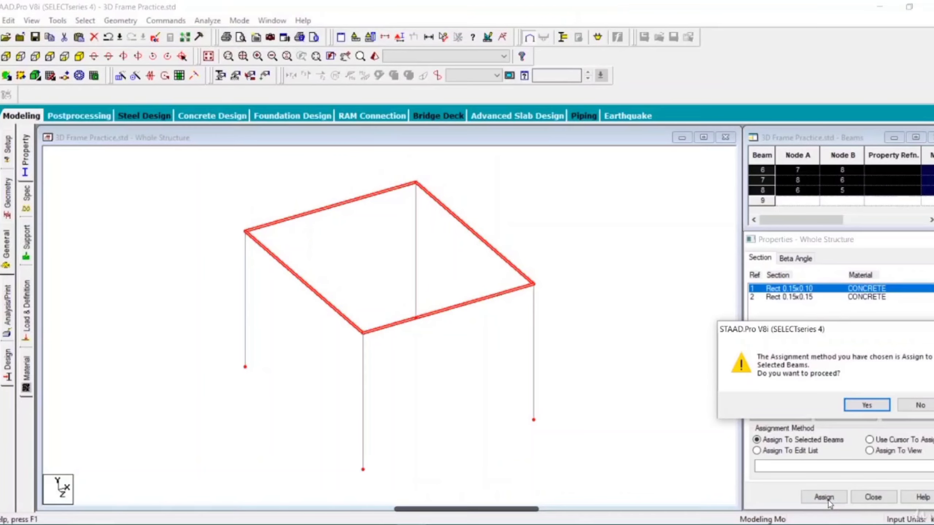
left_click(872, 406)
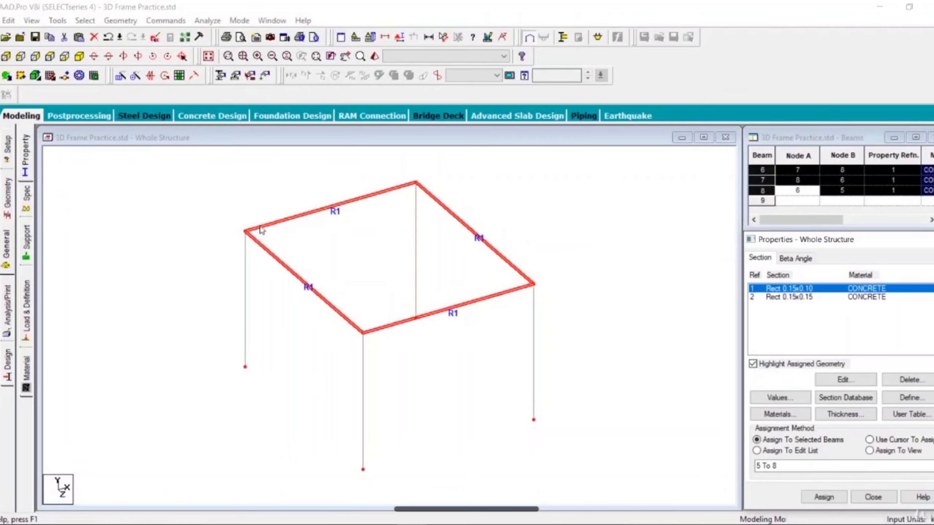
left_click(576, 263)
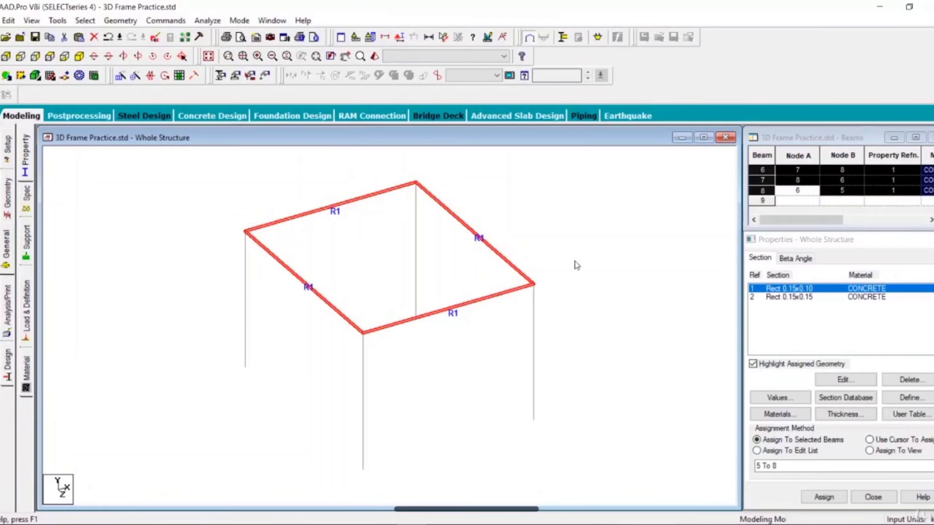
Step: Assign the Rect 0.15x0.15 concrete section to all columns, selecting them as members parallel to Y
left_click(780, 298)
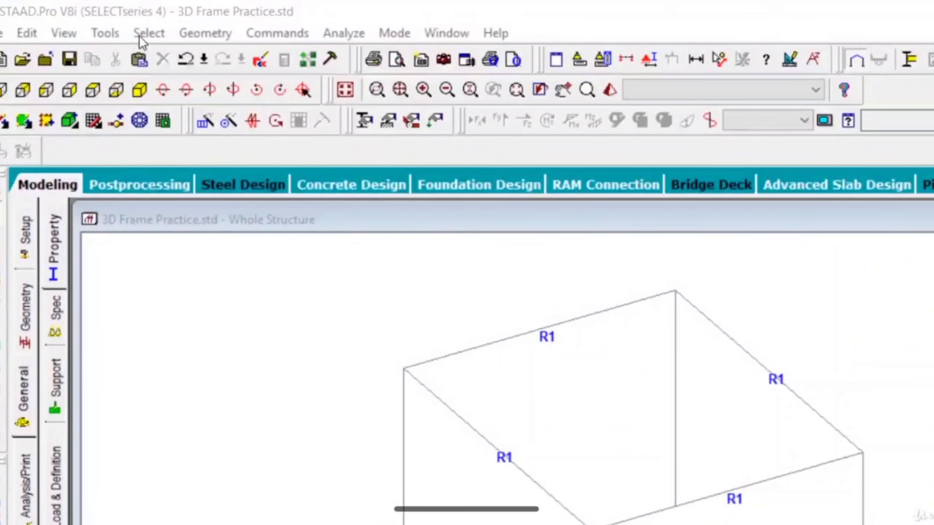
left_click(145, 34)
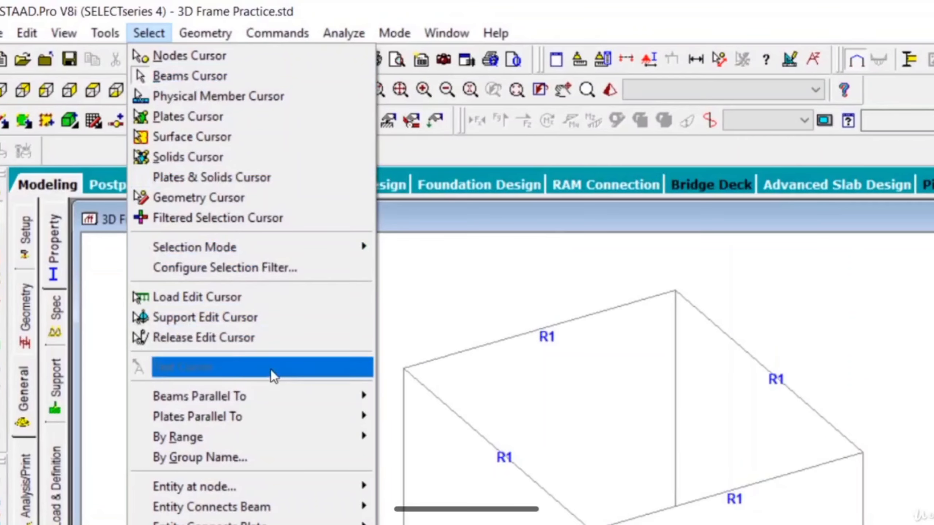
mouse_move(283, 400)
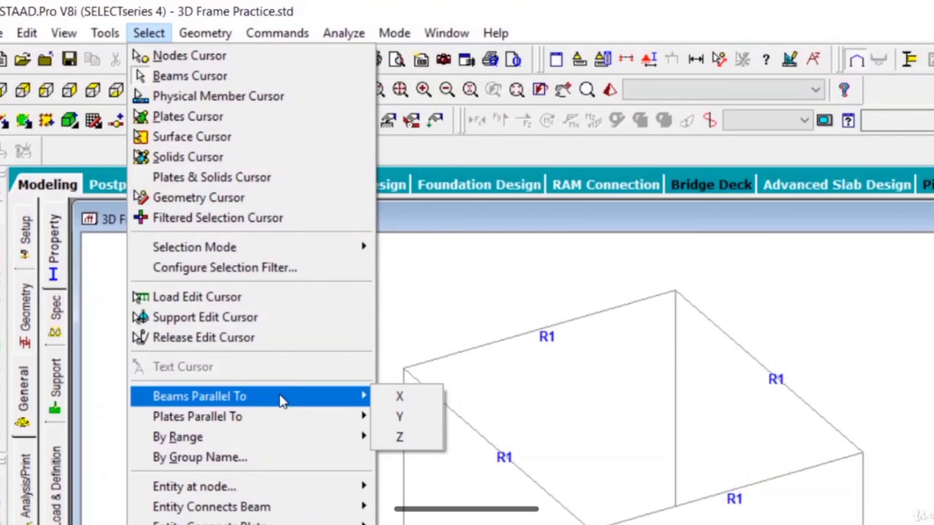
left_click(400, 418)
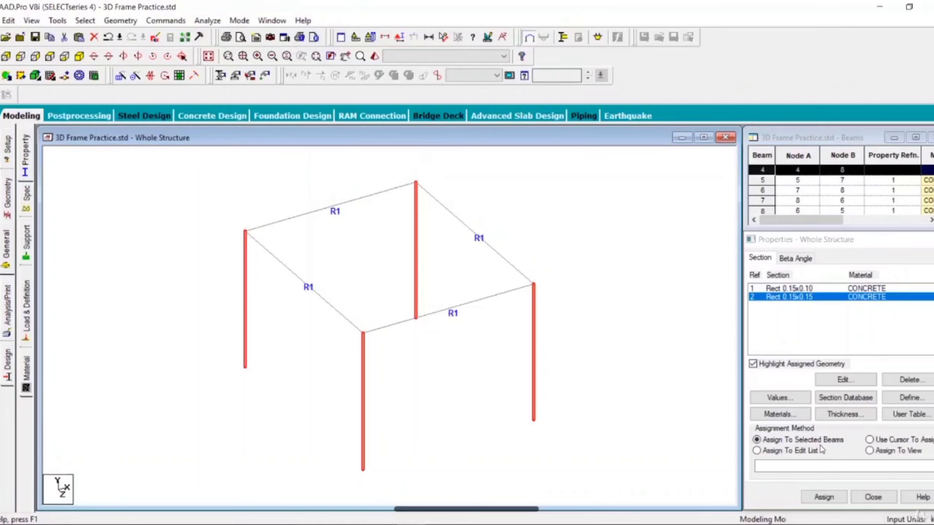
left_click(825, 497)
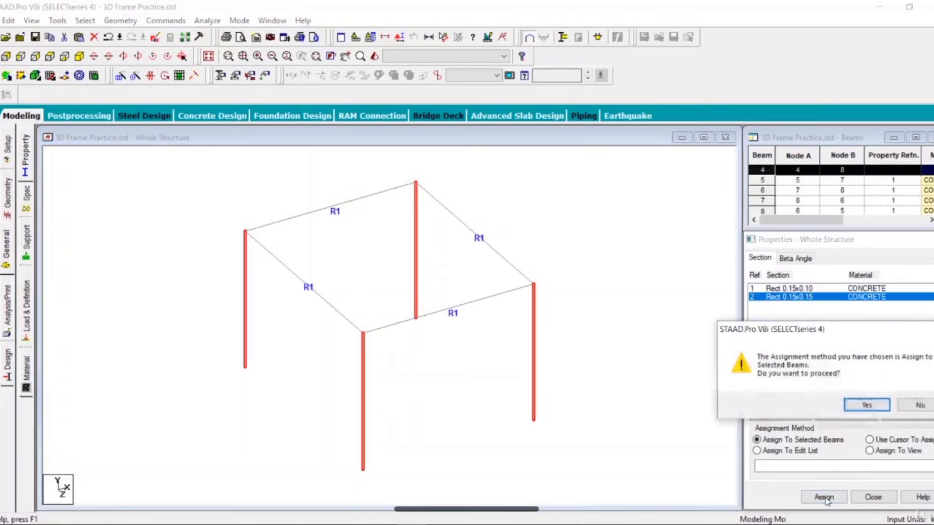
key("Return")
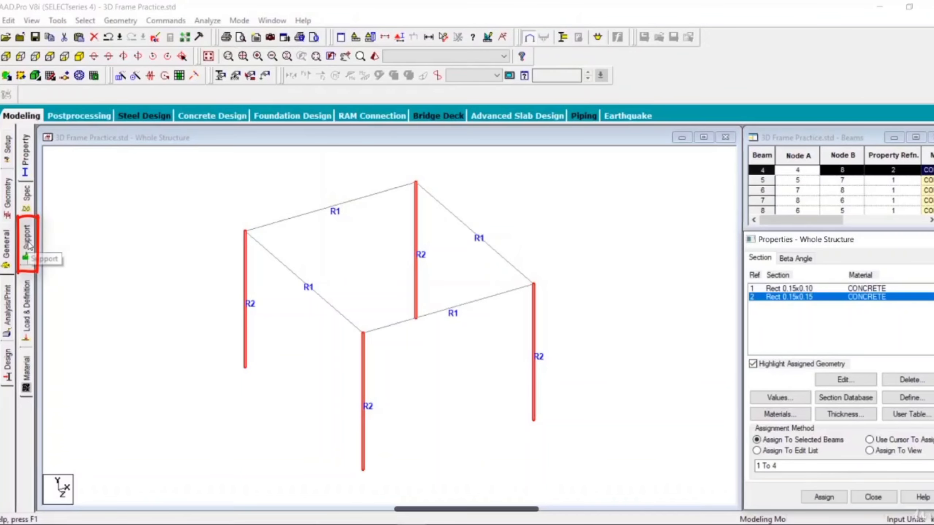
Step: Create a fixed support definition for the structure
left_click(29, 246)
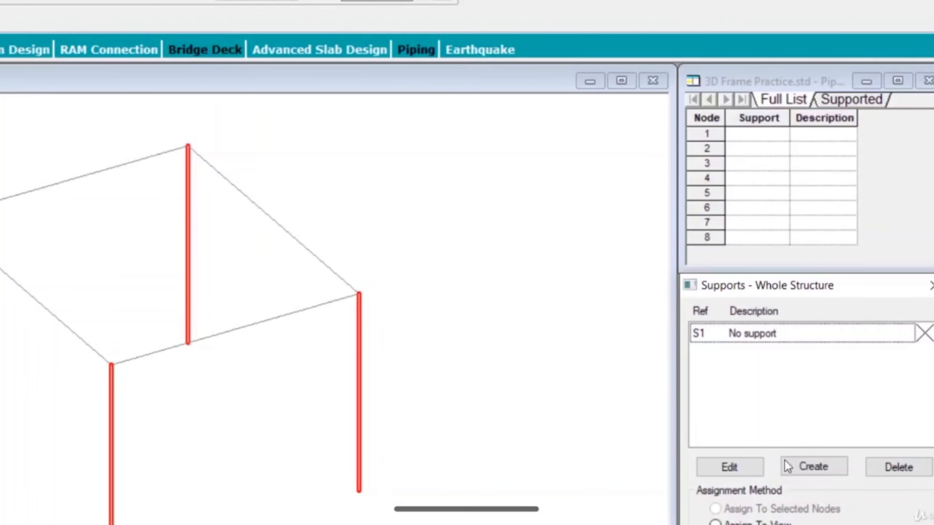
left_click(810, 468)
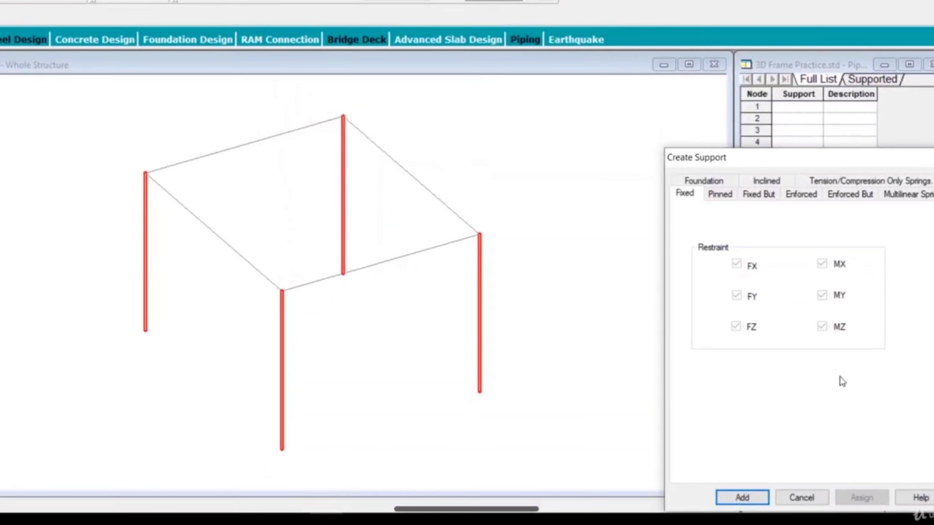
left_click_drag(760, 157, 743, 100)
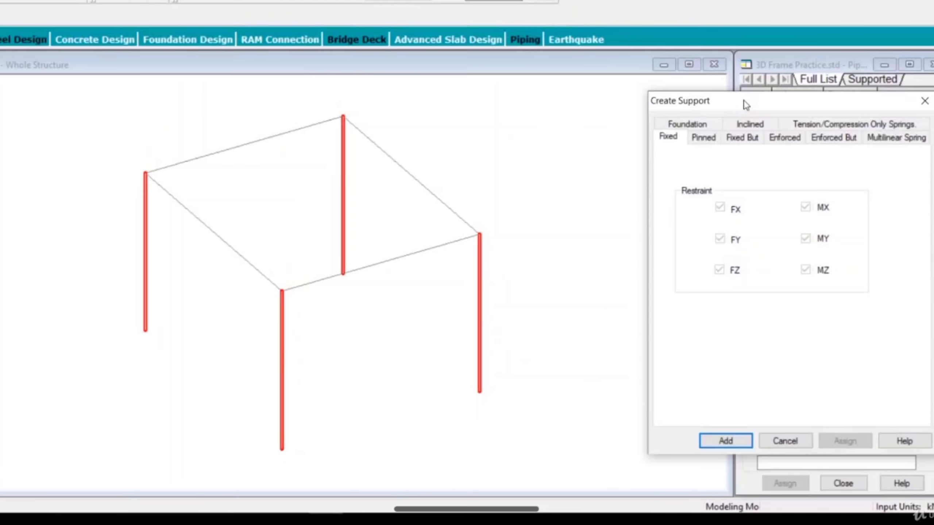
left_click(744, 441)
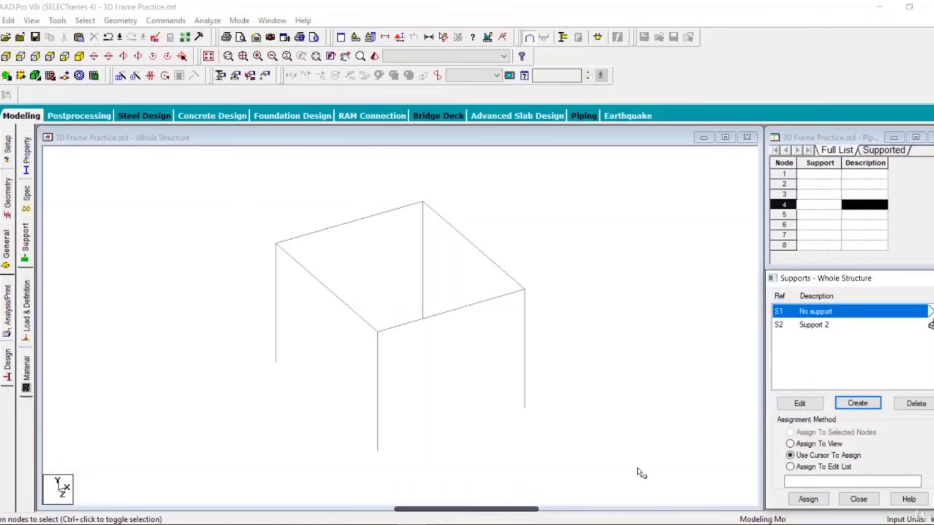
Step: Assign the fixed support (S2) to the four column base nodes, window-selecting them in the +Z view and returning to the isometric view
left_click(826, 329)
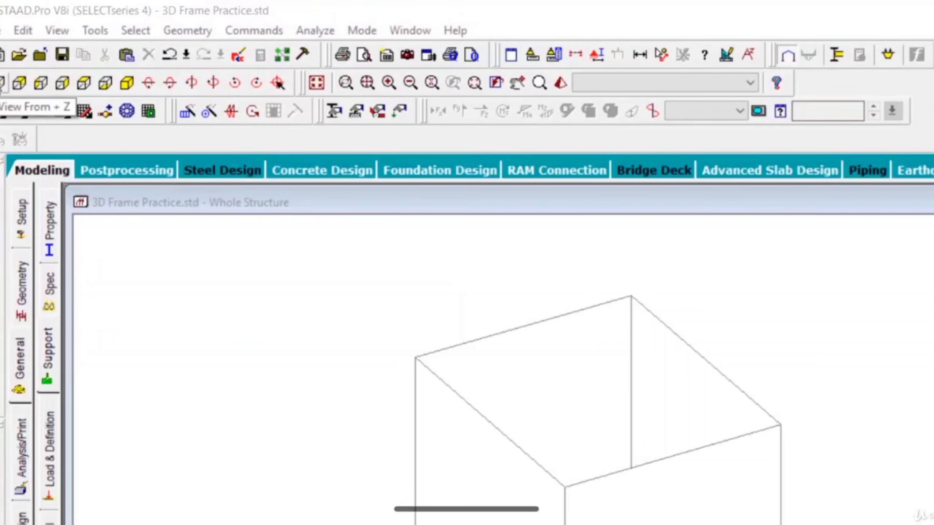
left_click(1, 86)
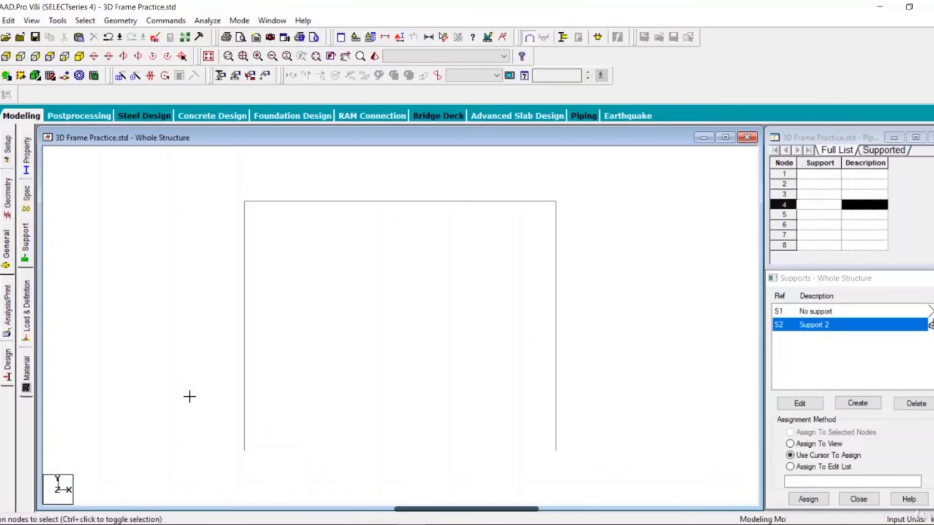
left_click_drag(187, 393, 548, 480)
left_click_drag(607, 478, 624, 481)
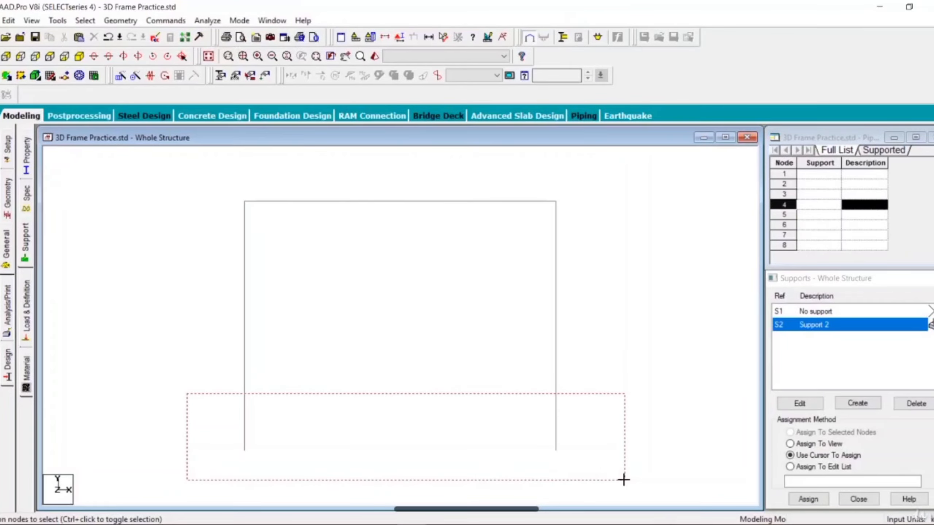
left_click_drag(187, 396, 42, 146)
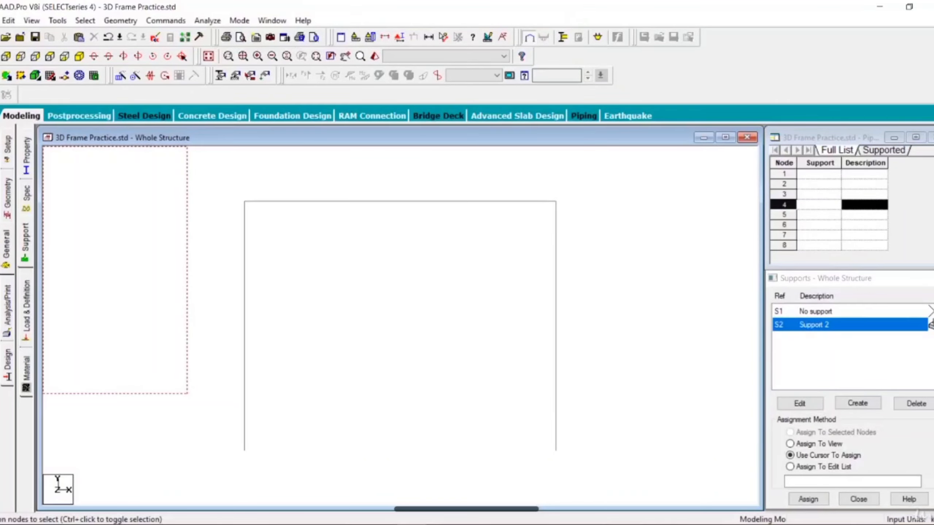
left_click_drag(42, 146, 333, 444)
left_click_drag(433, 466, 626, 483)
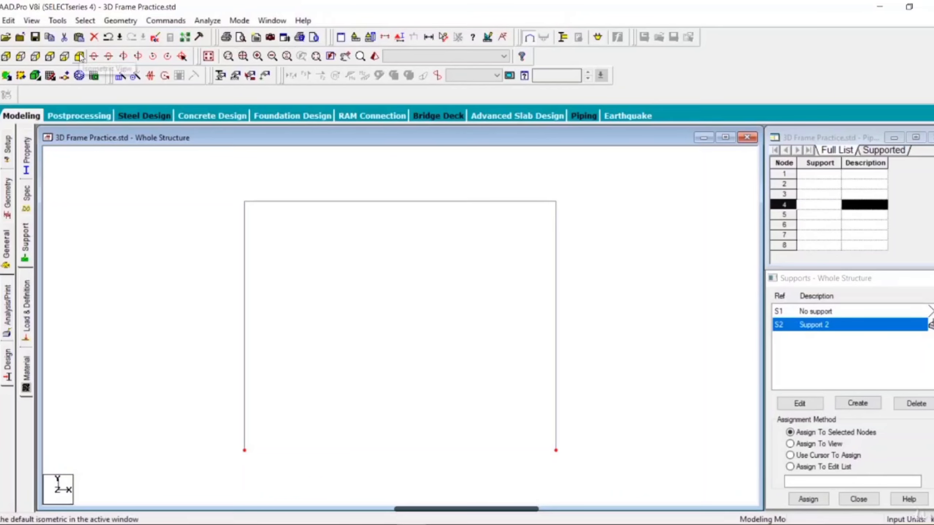
left_click(80, 57)
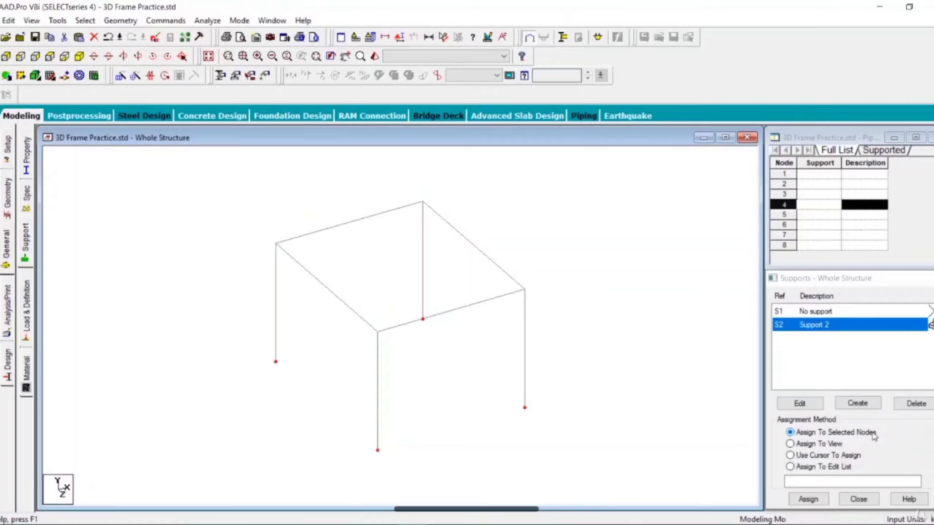
left_click(808, 499)
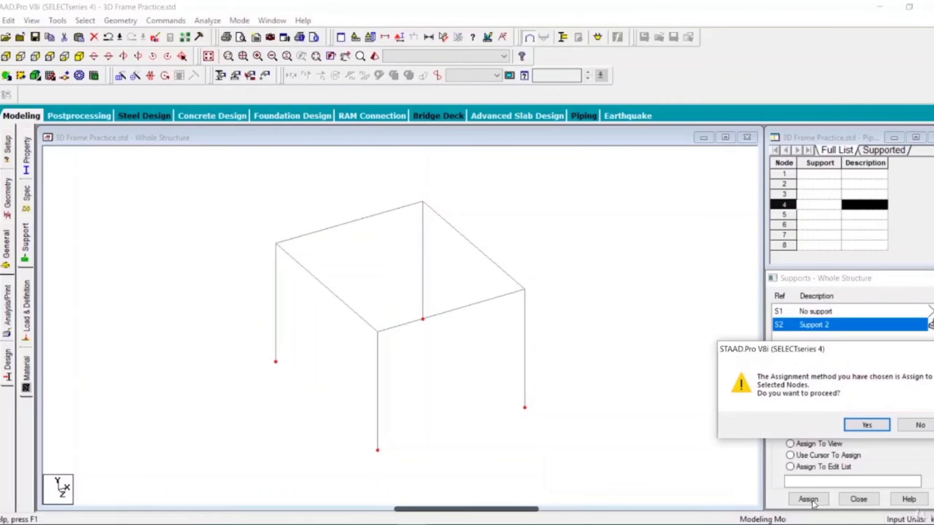
left_click(866, 425)
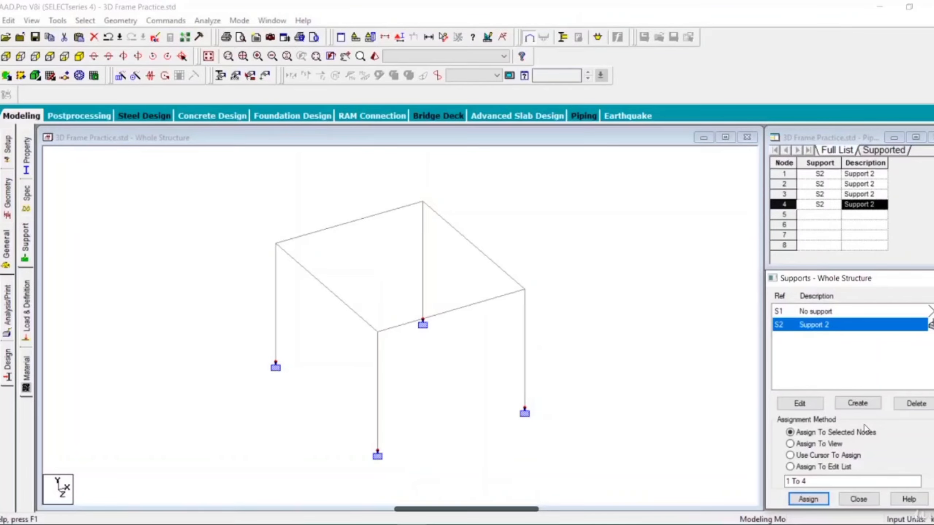